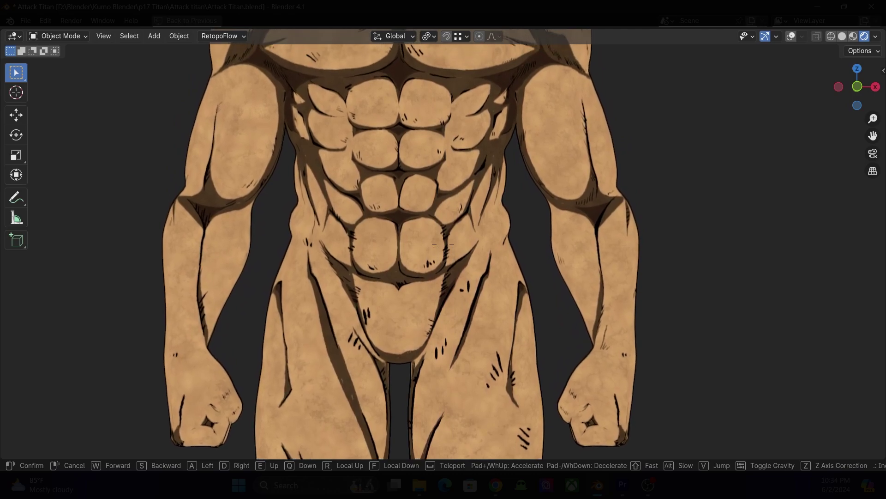
Step: Fly over the finished toon-shaded Titan from its abs and chest up to the grinning head
{"action": "key", "text": "e"}
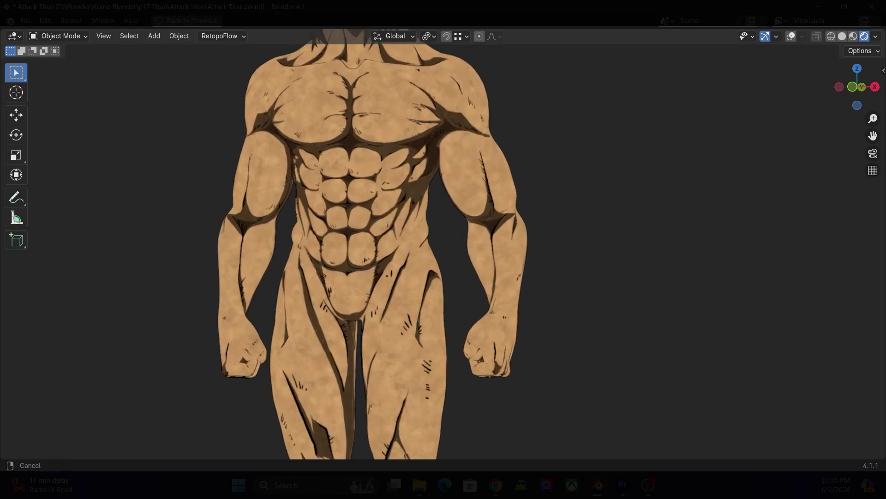
{"action": "middle_click_drag", "start_coordinate": [351, 208], "coordinate": [347, 329], "text": "shift"}
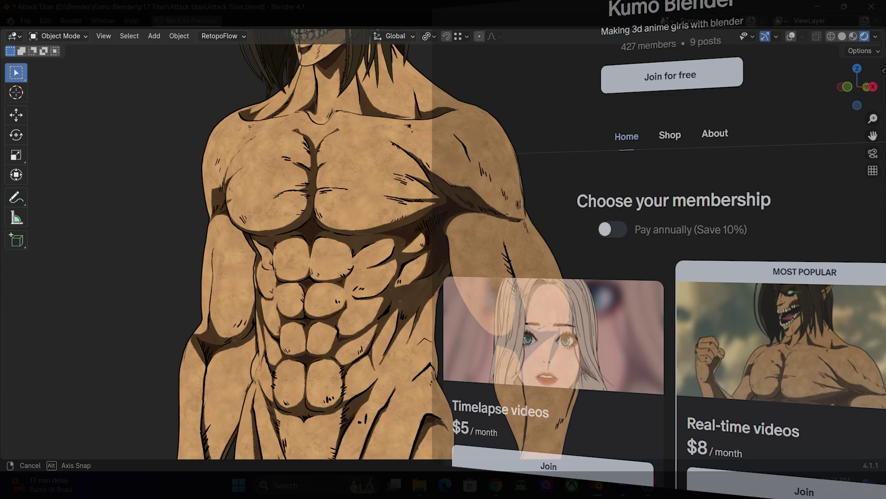
{"action": "scroll", "coordinate": [351, 231], "scroll_direction": "up", "scroll_amount": 3}
{"action": "middle_click_drag", "start_coordinate": [347, 329], "coordinate": [347, 496], "text": "shift"}
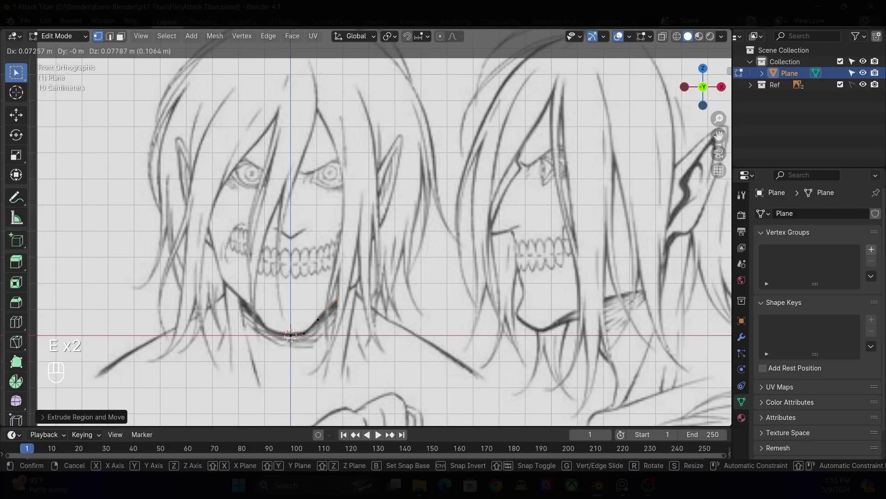
Step: Add a Mirror modifier to the extruded face outline
{"action": "left_click", "coordinate": [290, 336]}
{"action": "left_click", "coordinate": [742, 338]}
{"action": "left_click", "coordinate": [822, 213]}
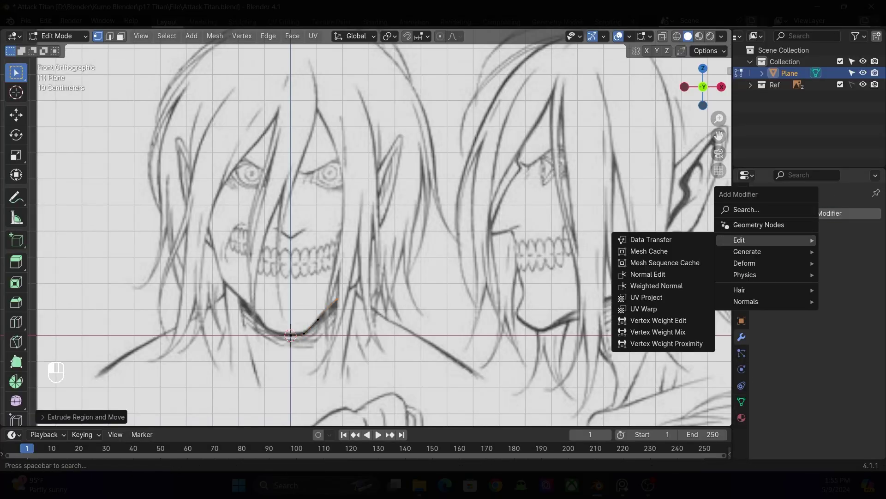
{"action": "left_click", "coordinate": [656, 134]}
Step: Extrude the outline vertex by vertex up the cheek and temple around the head
{"action": "key", "text": "e"}
{"action": "left_click", "coordinate": [355, 284]}
{"action": "key", "text": "e"}
{"action": "left_click", "coordinate": [365, 264]}
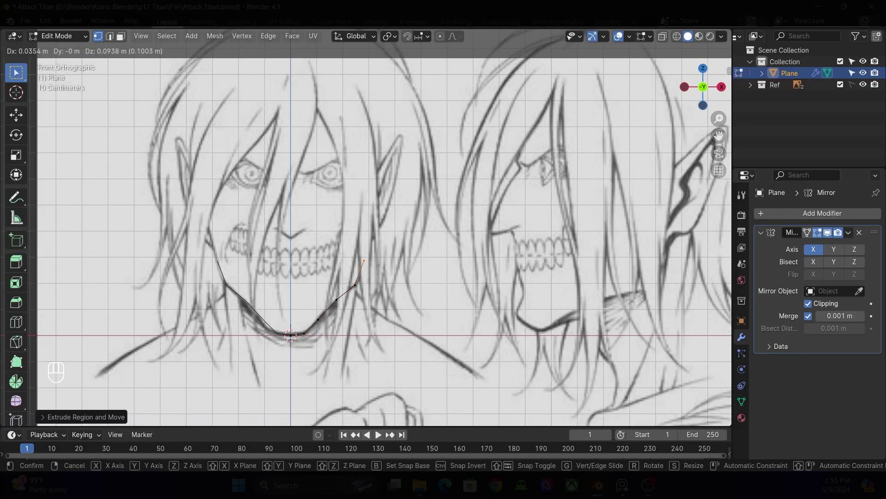
{"action": "key", "text": "e"}
{"action": "left_click", "coordinate": [373, 226]}
{"action": "key", "text": "g"}
{"action": "left_click", "coordinate": [373, 226]}
{"action": "key", "text": "e"}
{"action": "left_click", "coordinate": [374, 189]}
{"action": "key", "text": "e"}
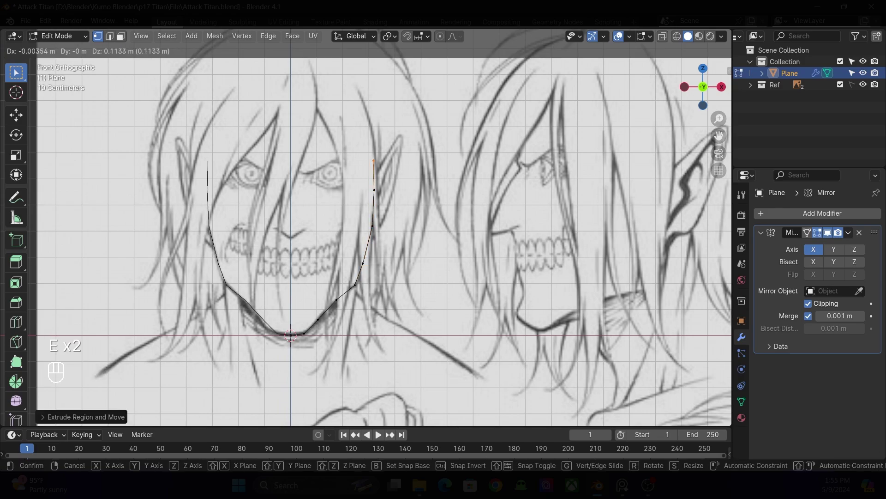
{"action": "middle_click_drag", "start_coordinate": [374, 159], "coordinate": [403, 242], "text": "shift"}
{"action": "key", "text": "e"}
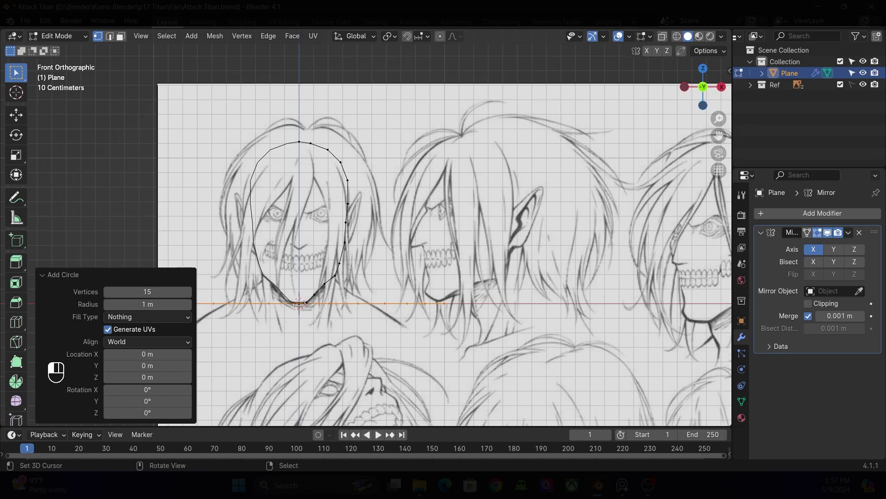
Step: Make the new circle 12 vertices and rotate it 90° on X to face front
{"action": "key", "text": "r"}
{"action": "key", "text": "x"}
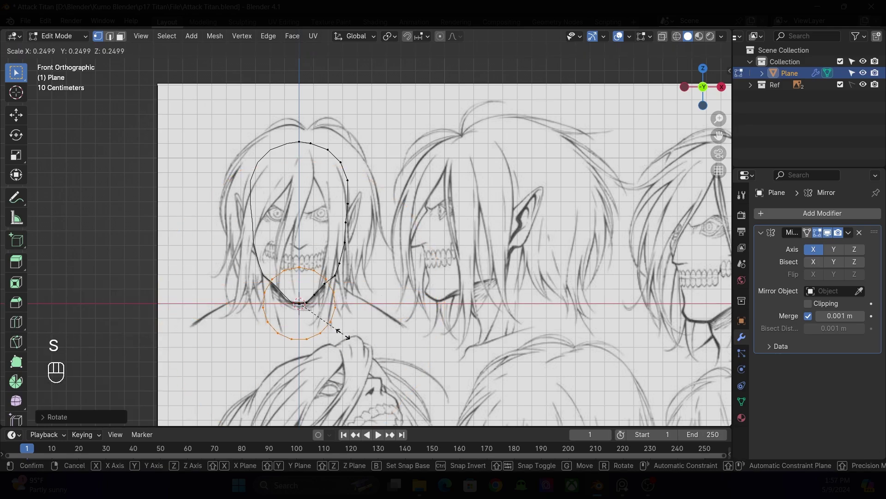
{"action": "key", "text": "g"}
{"action": "middle_click_drag", "start_coordinate": [323, 208], "coordinate": [323, 240], "text": "ctrl"}
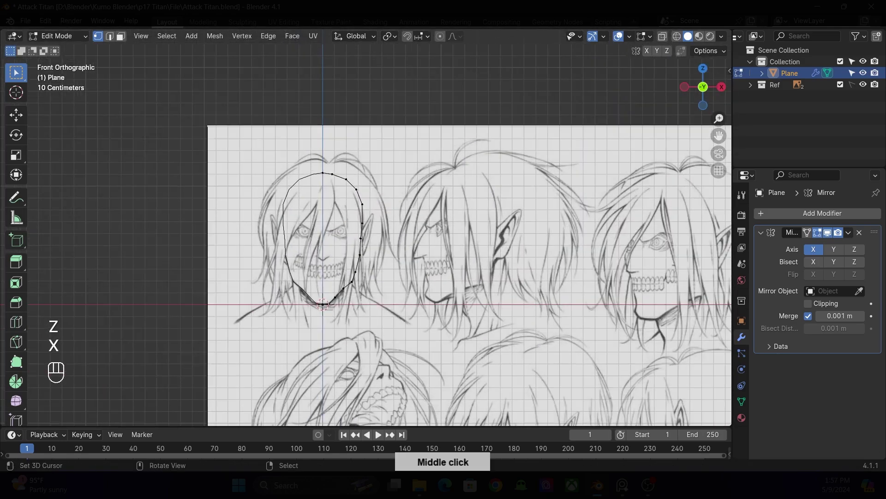
{"action": "key", "text": "ctrl+z"}
{"action": "key", "text": "ctrl+z"}
{"action": "key", "text": "ctrl+z"}
{"action": "left_click", "coordinate": [147, 292]}
{"action": "type", "text": "12"}
{"action": "key", "text": "Return"}
{"action": "key", "text": "r"}
{"action": "key", "text": "x"}
{"action": "key", "text": "9"}
{"action": "key", "text": "0"}
{"action": "key", "text": "Return"}
Step: Scale the circle to eye size, squash it on Z, and place it over the eye
{"action": "key", "text": "s"}
{"action": "scroll", "coordinate": [295, 240], "scroll_direction": "up", "scroll_amount": 5}
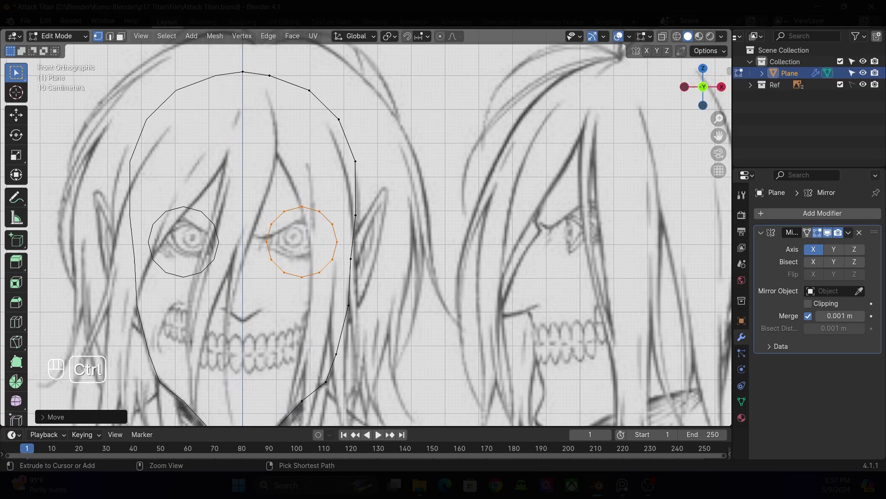
{"action": "key", "text": "s"}
{"action": "key", "text": "z"}
{"action": "scroll", "coordinate": [369, 236], "scroll_direction": "up", "scroll_amount": 1}
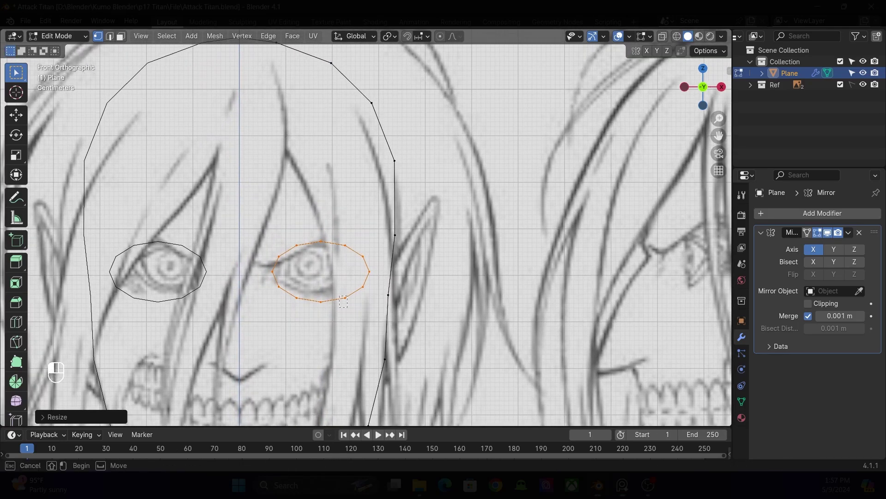
{"action": "scroll", "coordinate": [344, 301], "scroll_direction": "up", "scroll_amount": 2}
{"action": "key", "text": "Return"}
{"action": "scroll", "coordinate": [370, 236], "scroll_direction": "down", "scroll_amount": 3}
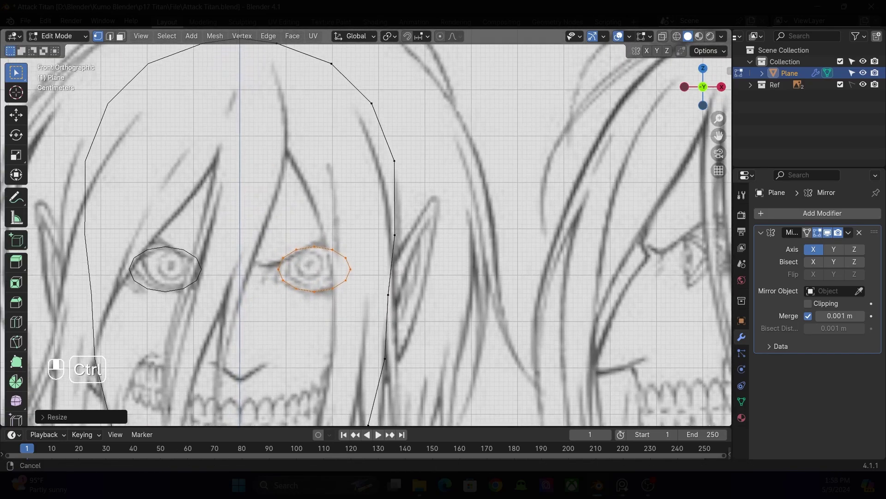
{"action": "key", "text": "g"}
{"action": "key", "text": "Return"}
{"action": "key", "text": "Return"}
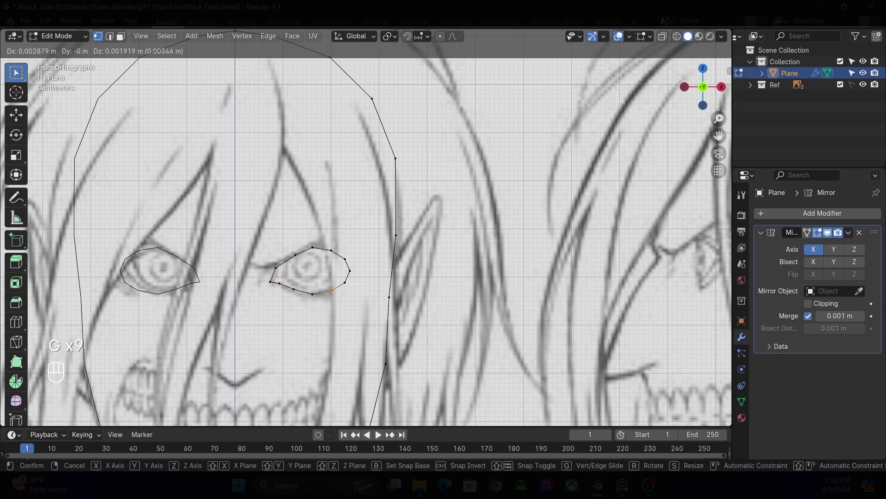
Step: Move the eye loop's vertices one by one onto the sketched eye outline
{"action": "left_click", "coordinate": [350, 271]}
{"action": "key", "text": "g"}
{"action": "key", "text": "g"}
{"action": "key", "text": "g"}
{"action": "key", "text": "g"}
{"action": "key", "text": "g"}
{"action": "left_click", "coordinate": [337, 254]}
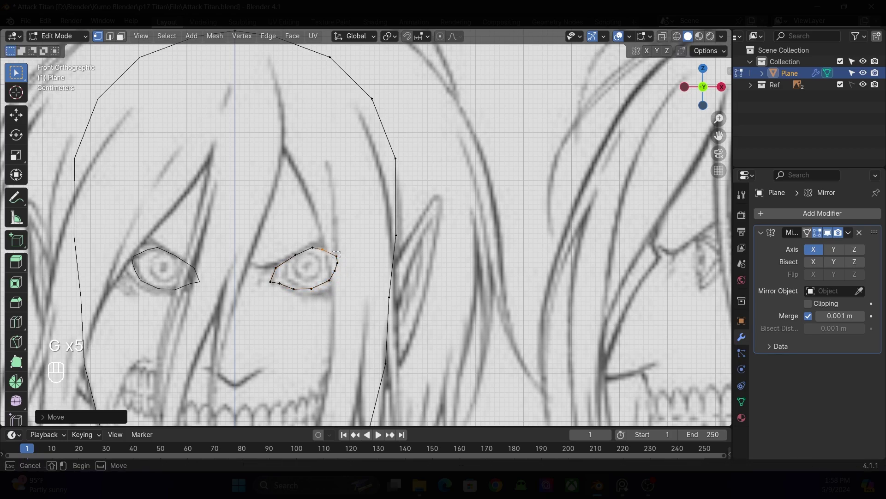
{"action": "left_click", "coordinate": [313, 247]}
{"action": "key", "text": "g"}
{"action": "key", "text": "g"}
{"action": "key", "text": "g"}
{"action": "key", "text": "g"}
{"action": "left_click", "coordinate": [296, 252]}
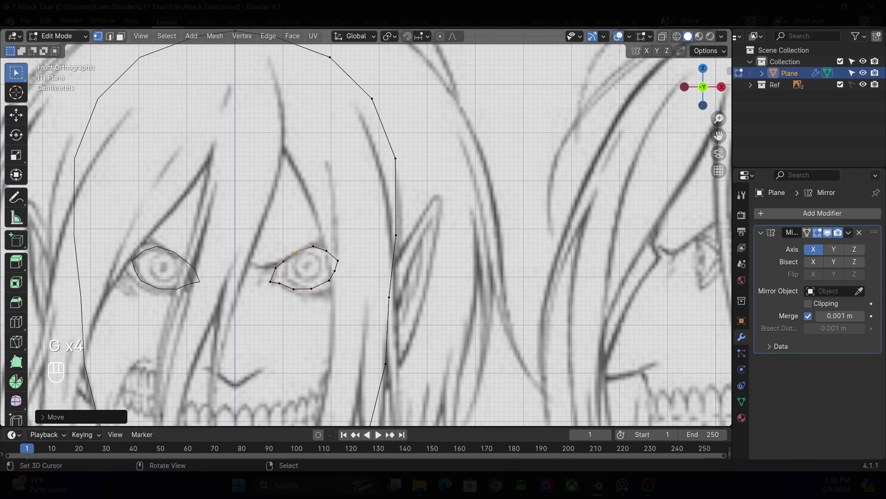
{"action": "left_click", "coordinate": [294, 289]}
{"action": "key", "text": "g"}
{"action": "key", "text": "g"}
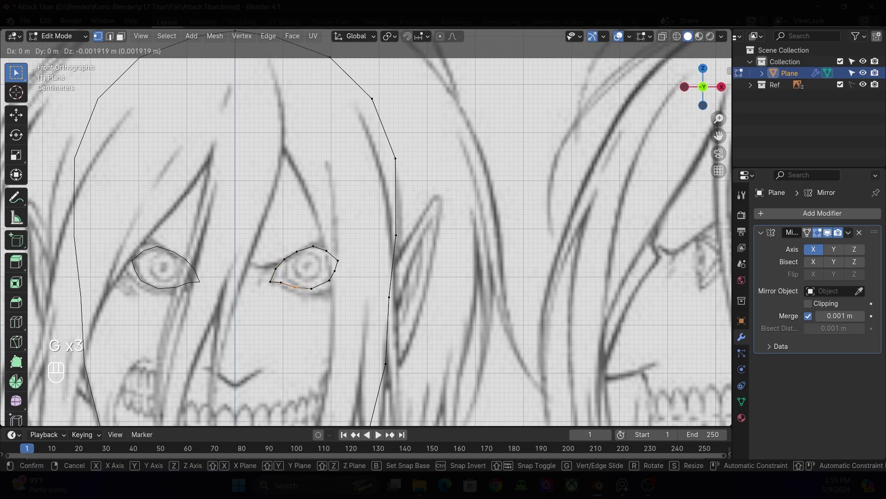
{"action": "left_click", "coordinate": [267, 284]}
{"action": "left_click", "coordinate": [270, 281]}
{"action": "key", "text": "g"}
{"action": "key", "text": "g"}
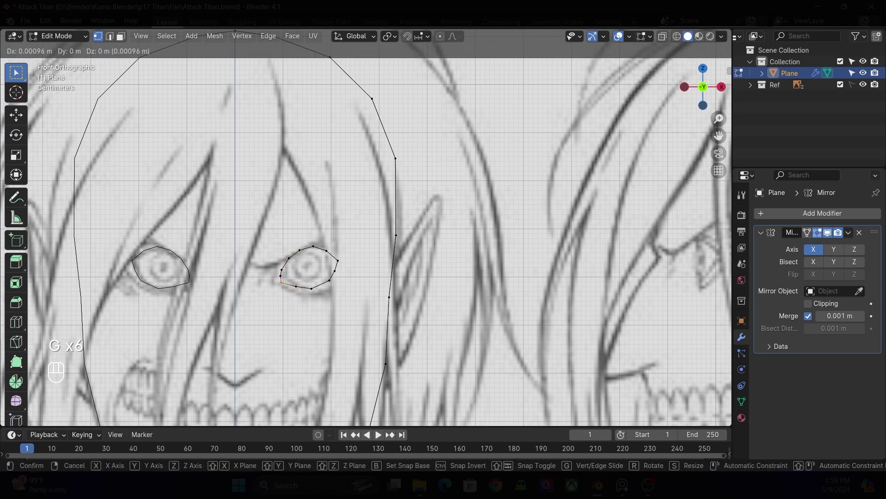
Step: Curve the centre face profile in depth from the side view using proportional editing
{"action": "key", "text": "Return"}
{"action": "key", "text": "o"}
{"action": "key", "text": "KP_3"}
{"action": "key", "text": "g"}
{"action": "key", "text": "y"}
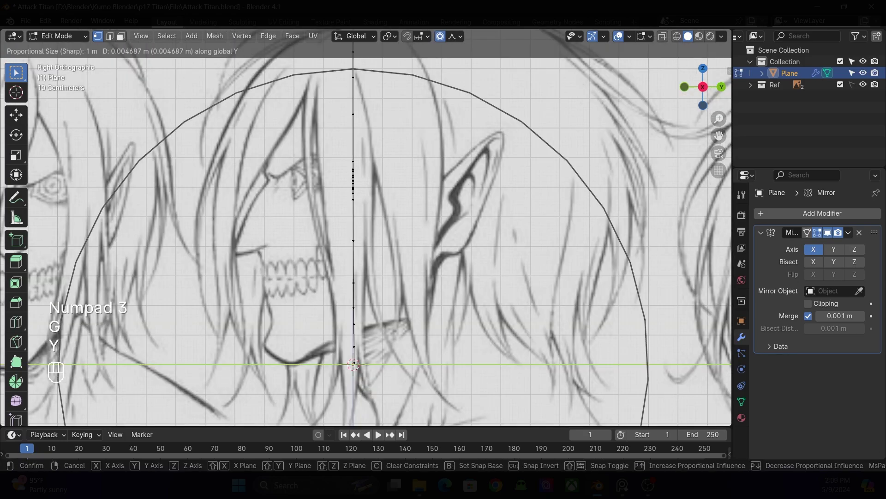
{"action": "scroll", "coordinate": [354, 184], "scroll_direction": "down", "scroll_amount": 2}
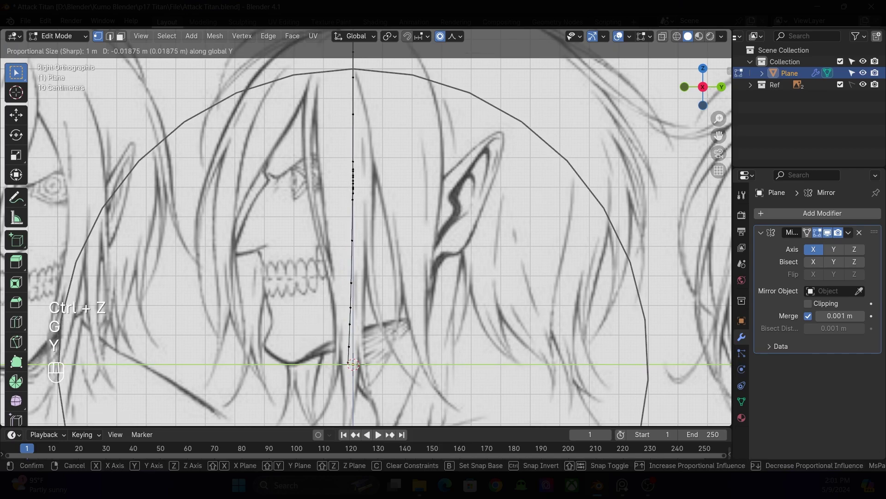
{"action": "scroll", "coordinate": [354, 185], "scroll_direction": "up", "scroll_amount": 7}
{"action": "left_click", "coordinate": [353, 185]}
Step: Select the whole eye loop and push it back along Y
{"action": "key", "text": "KP_1"}
{"action": "key", "text": "l"}
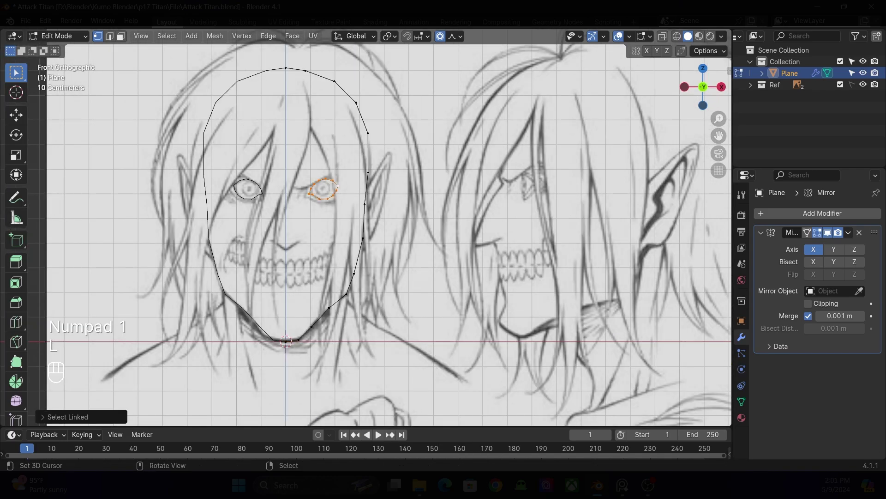
{"action": "key", "text": "KP_3"}
{"action": "key", "text": "g"}
{"action": "key", "text": "y"}
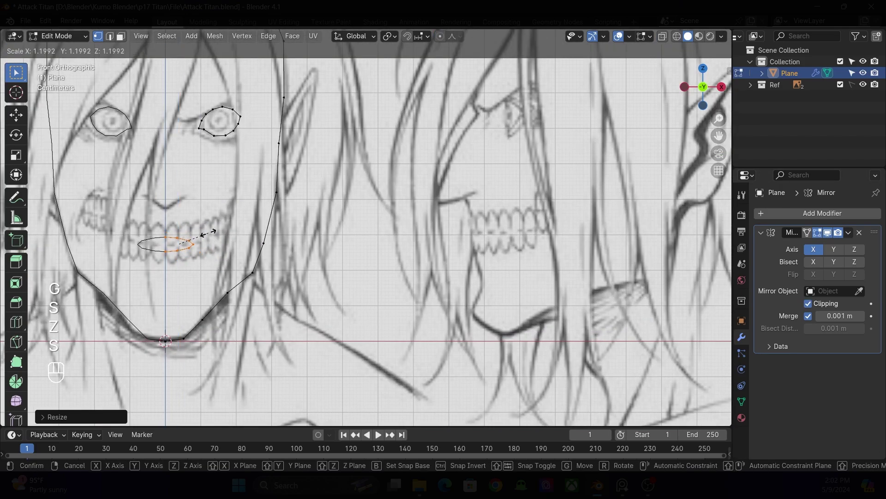
Step: Reshape the mouth loop taller with an X-constrained move
{"action": "key", "text": "g"}
{"action": "key", "text": "x"}
{"action": "left_click", "coordinate": [231, 234]}
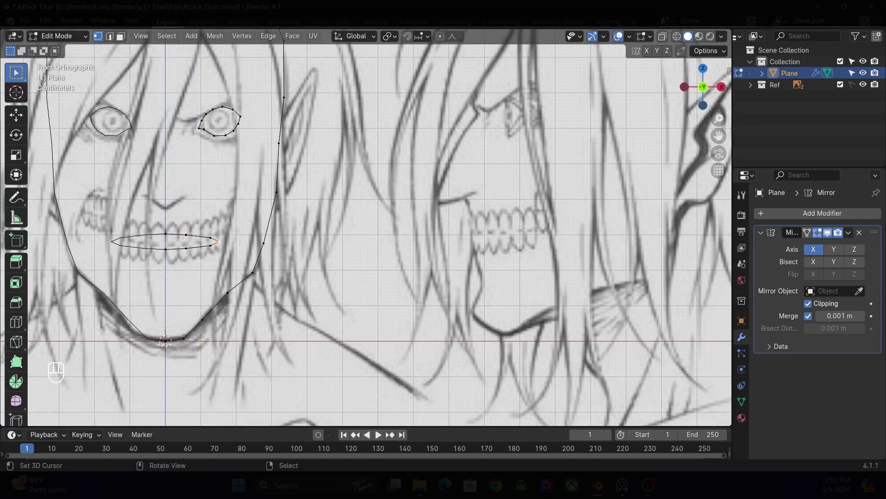
Step: Push the jaw vertex and the centre column back in depth from the side view
{"action": "key", "text": "KP_3"}
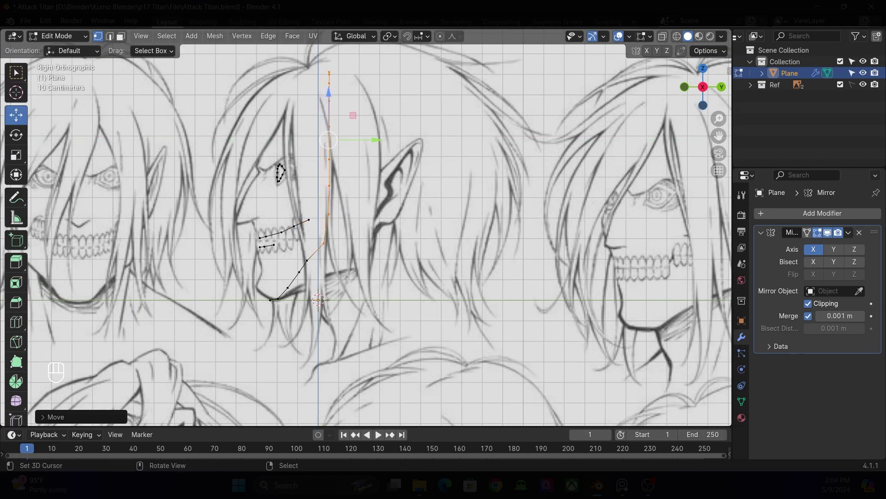
{"action": "left_click", "coordinate": [307, 261]}
{"action": "key", "text": "g"}
{"action": "key", "text": "y"}
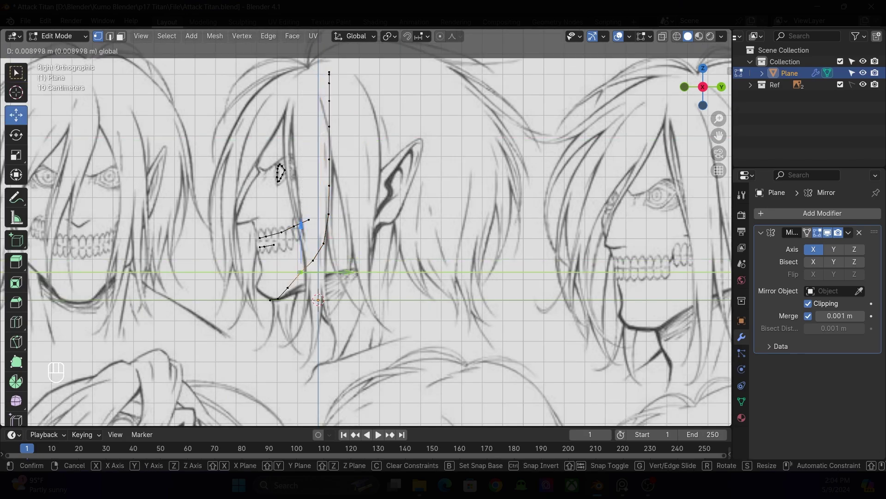
{"action": "left_click", "coordinate": [303, 273]}
{"action": "key", "text": "g"}
{"action": "key", "text": "y"}
{"action": "left_click", "coordinate": [303, 272]}
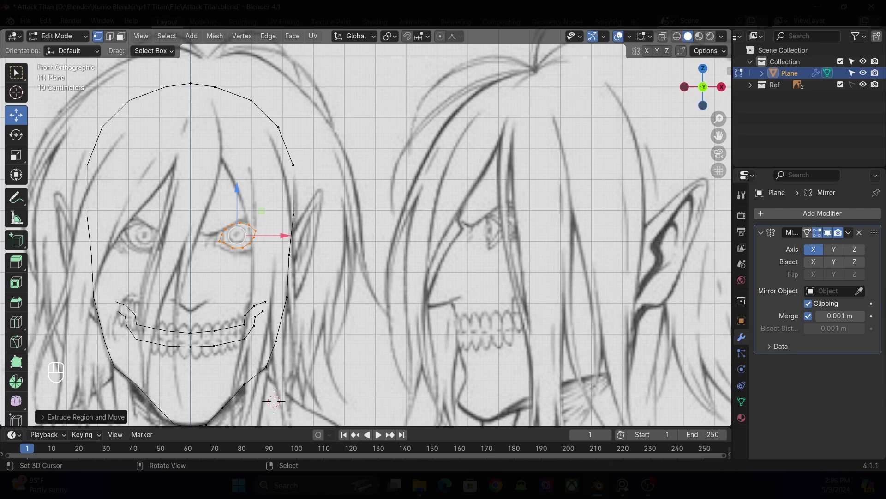
Step: Resize the eye ring and check it from the side
{"action": "key", "text": "s"}
{"action": "scroll", "coordinate": [200, 211], "scroll_direction": "up", "scroll_amount": 5}
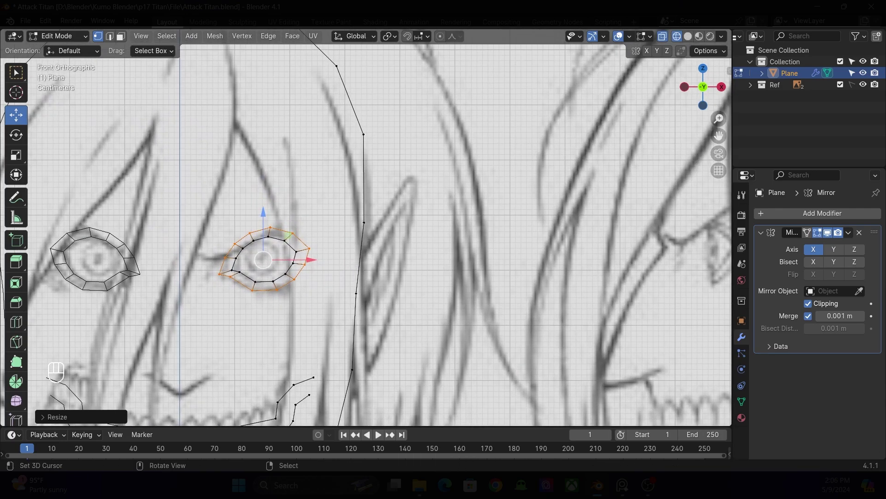
{"action": "scroll", "coordinate": [243, 242], "scroll_direction": "up", "scroll_amount": 2}
{"action": "right_click", "coordinate": [255, 234]}
{"action": "middle_click_drag", "start_coordinate": [255, 234], "coordinate": [323, 234]}
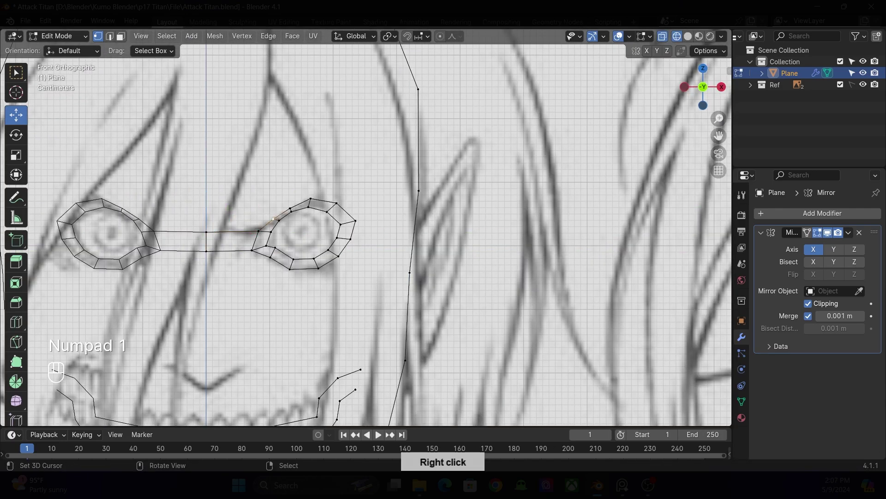
Step: Join the nose to the upper lip, extrude the mouth-corner edges, and begin a cheek loop cut
{"action": "middle_click_drag", "start_coordinate": [409, 383], "coordinate": [409, 246], "text": "shift"}
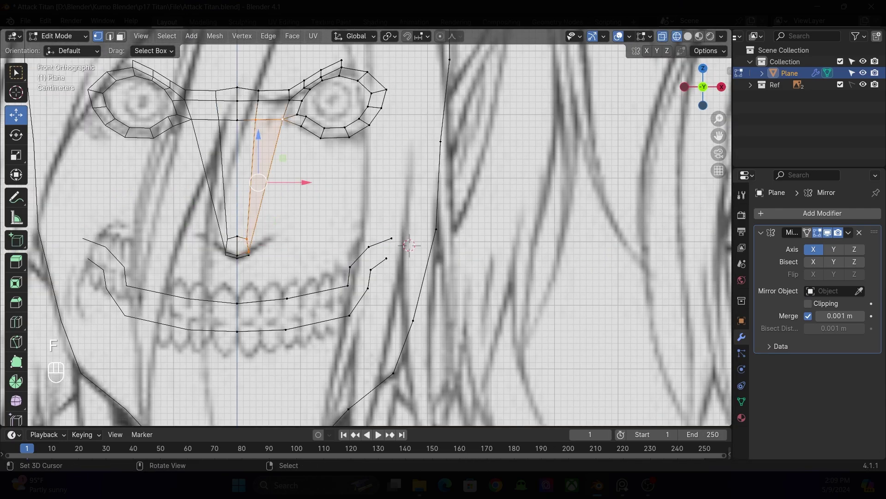
{"action": "key", "text": "ctrl+r"}
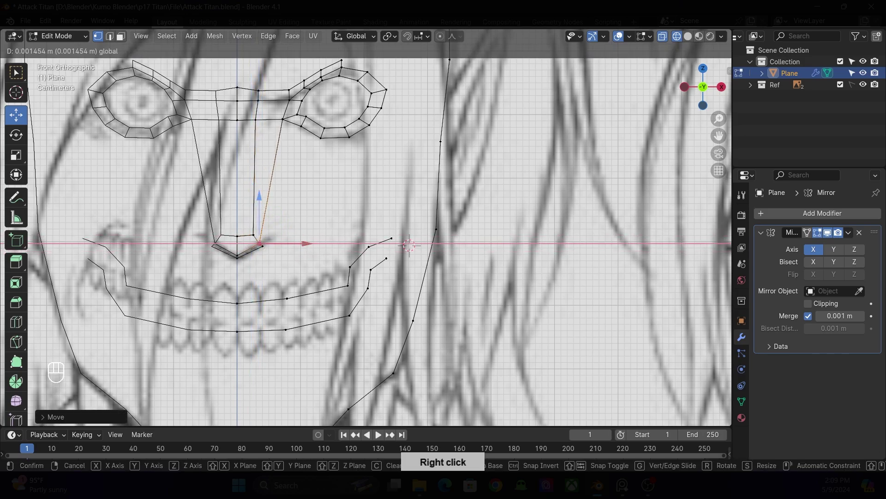
{"action": "middle_click_drag", "start_coordinate": [409, 245], "coordinate": [400, 210], "text": "shift"}
{"action": "key", "text": "e"}
{"action": "key", "text": "KP_3"}
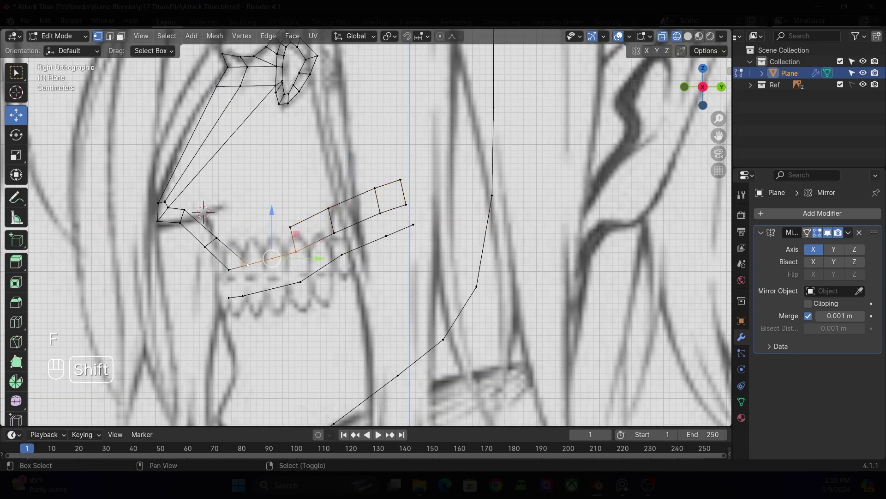
{"action": "key", "text": "KP_1"}
{"action": "middle_click_drag", "start_coordinate": [366, 262], "coordinate": [309, 199]}
{"action": "key", "text": "ctrl+r"}
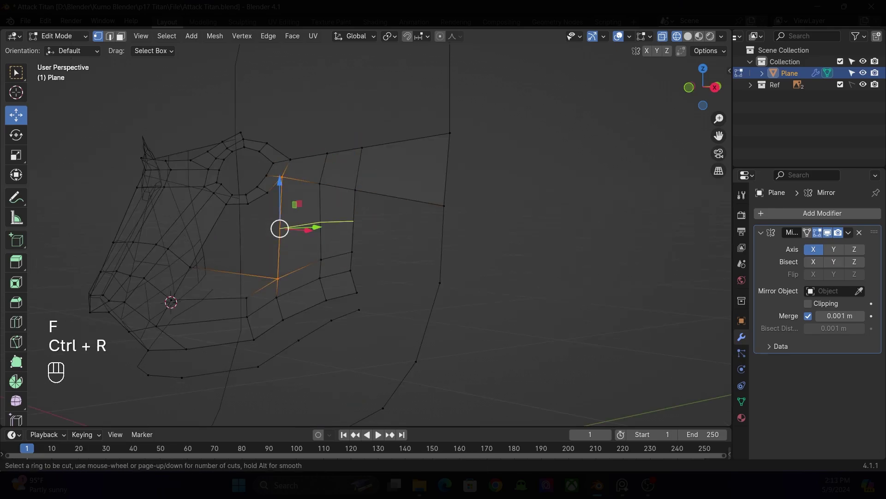
Step: Add edge loops to the head and fill the gaps along the lower edge and top
{"action": "left_click", "coordinate": [323, 224]}
{"action": "middle_click_drag", "start_coordinate": [324, 224], "coordinate": [277, 258]}
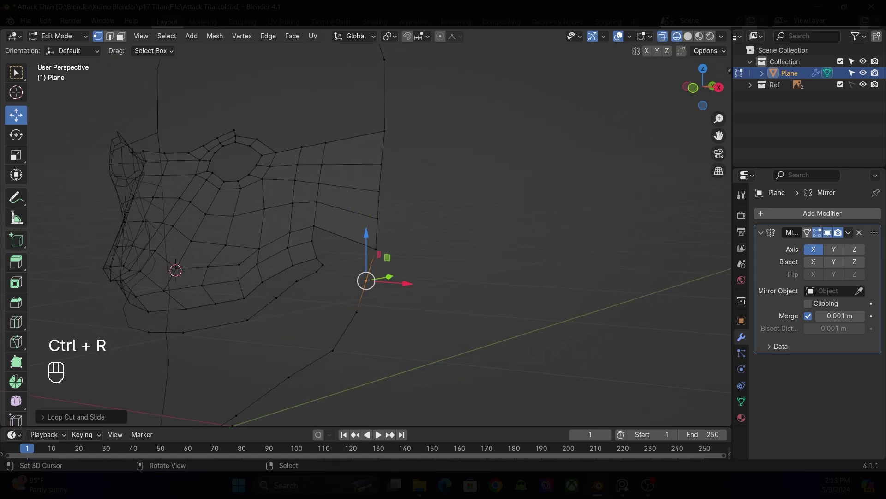
{"action": "key", "text": "f"}
{"action": "key", "text": "f"}
{"action": "key", "text": "f"}
{"action": "key", "text": "f"}
{"action": "key", "text": "f"}
{"action": "key", "text": "f"}
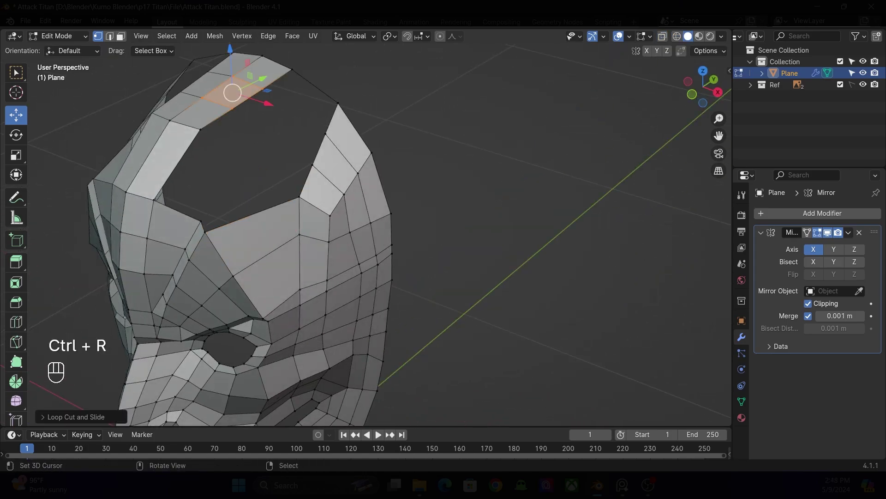
{"action": "key", "text": "f"}
{"action": "key", "text": "f"}
{"action": "key", "text": "f"}
{"action": "key", "text": "ctrl+r"}
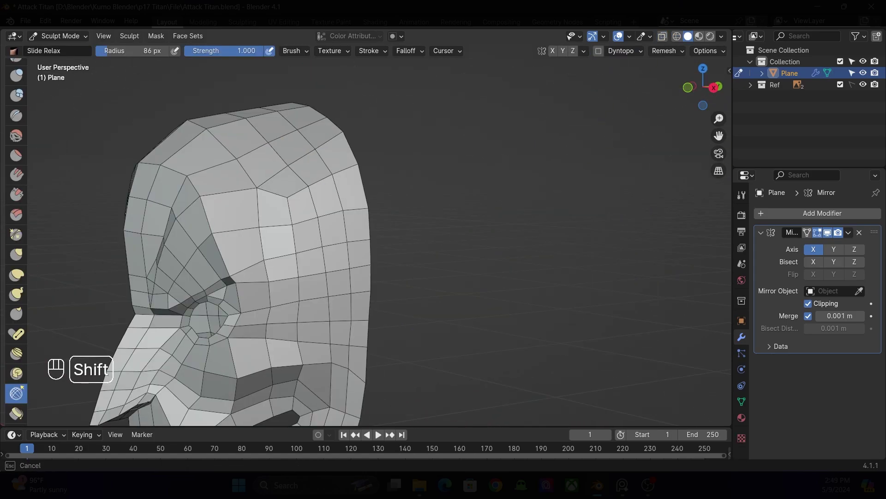
{"action": "key", "text": "KP_1"}
{"action": "mouse_move", "coordinate": [416, 231]}
{"action": "middle_mouse_down", "text": "shift"}
{"action": "mouse_move", "coordinate": [445, 296]}
{"action": "mouse_move", "coordinate": [435, 248]}
{"action": "middle_mouse_up", "text": "shift"}
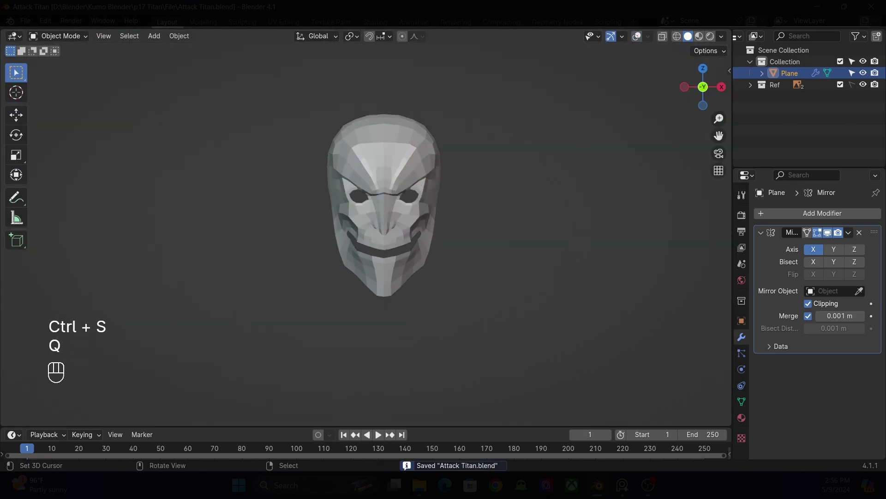
{"action": "key", "text": "KP_1"}
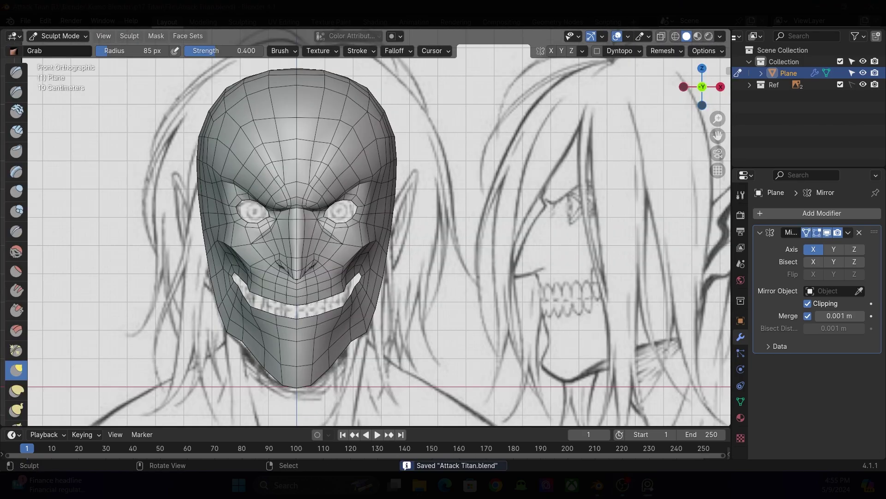
Step: Place the front teeth, scale them vertically, and rotate them to follow the jaw
{"action": "scroll", "coordinate": [317, 327], "scroll_direction": "up", "scroll_amount": 3}
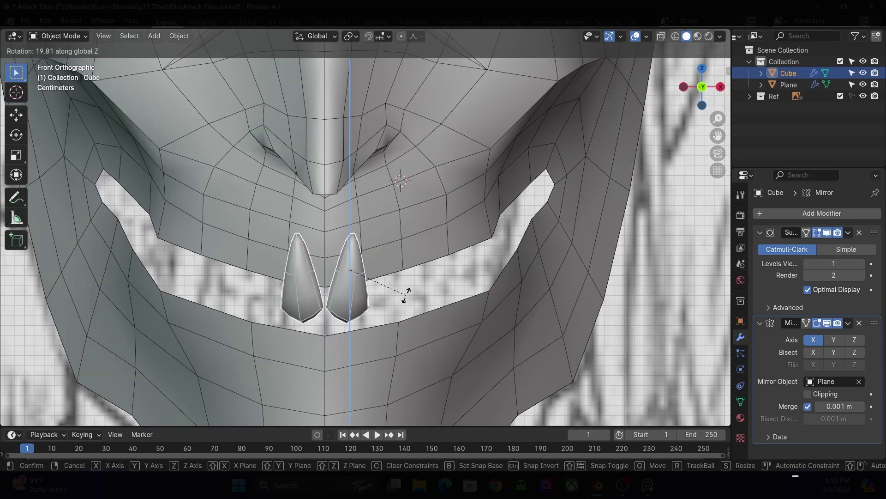
{"action": "key", "text": "g"}
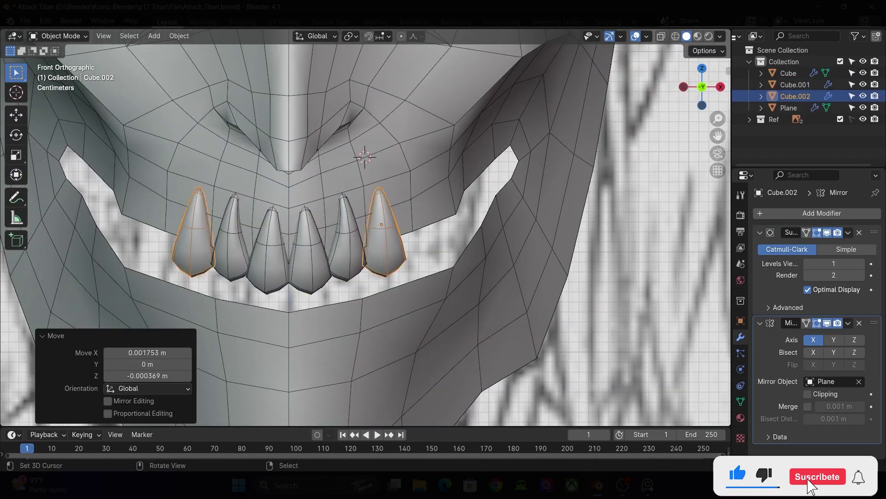
{"action": "key", "text": "s"}
{"action": "key", "text": "z"}
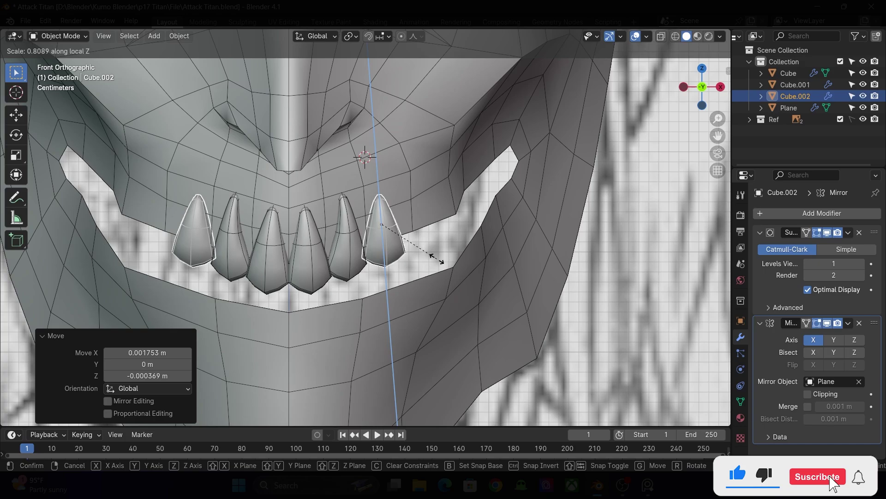
{"action": "key", "text": "Return"}
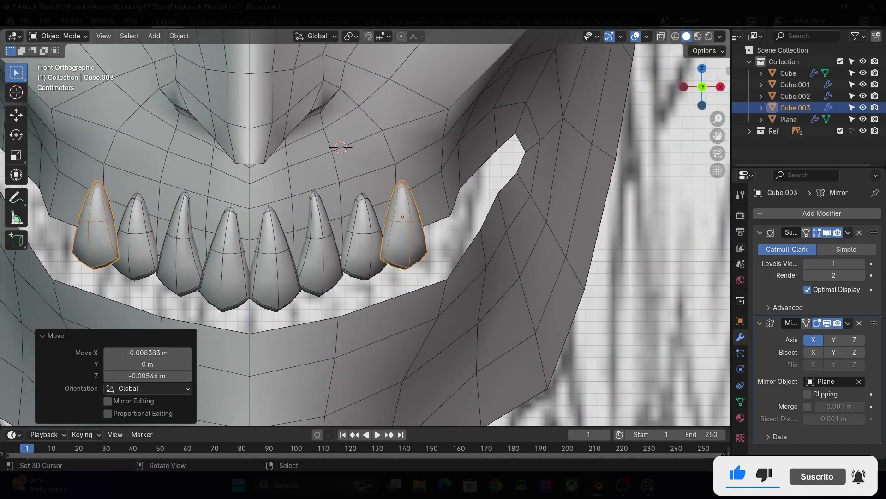
{"action": "key", "text": "r"}
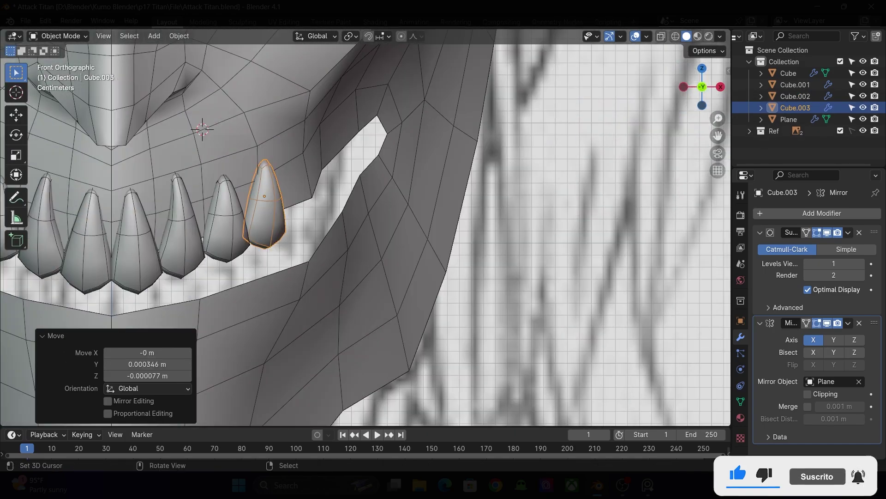
Step: Grid-fill the eye holes and orbit around the head to check the result
{"action": "key", "text": "ctrl+f"}
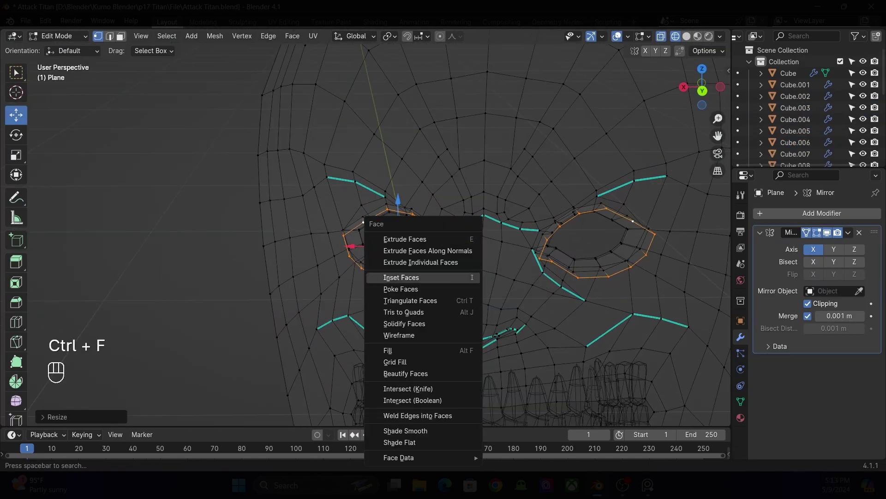
{"action": "left_click", "coordinate": [396, 378]}
{"action": "middle_click_drag", "start_coordinate": [369, 230], "coordinate": [434, 230]}
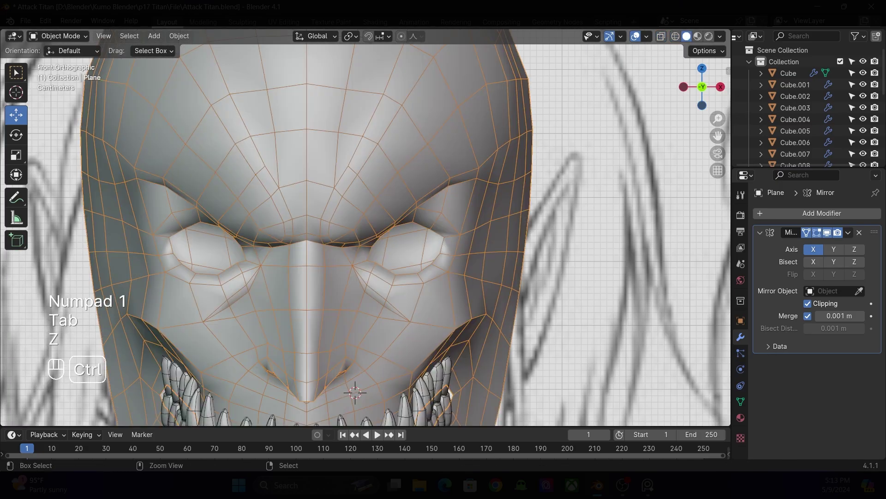
{"action": "scroll", "coordinate": [434, 231], "scroll_direction": "down", "scroll_amount": 5}
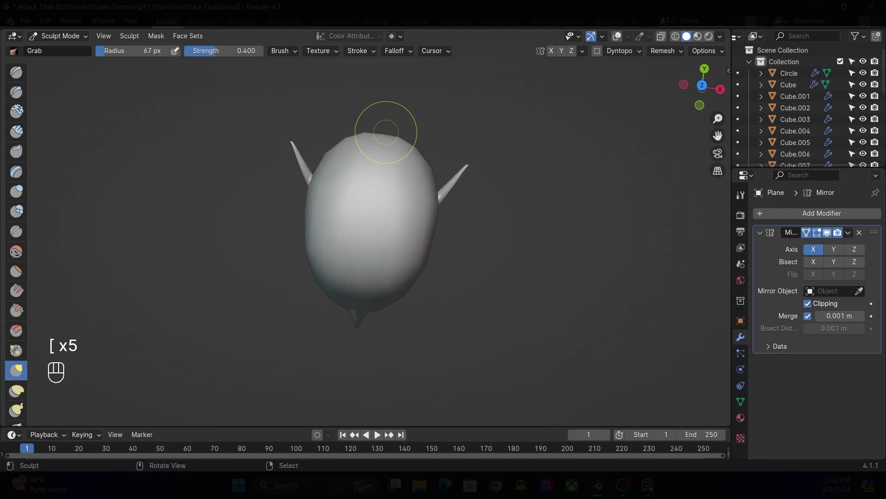
Step: Show the wireframe overlay and resize the Grab brush while sculpting the head
{"action": "left_click", "coordinate": [628, 36]}
{"action": "left_click", "coordinate": [564, 228]}
{"action": "middle_click_drag", "start_coordinate": [461, 152], "coordinate": [407, 152]}
{"action": "key", "text": "bracketleft"}
{"action": "key", "text": "bracketleft"}
{"action": "key", "text": "bracketleft"}
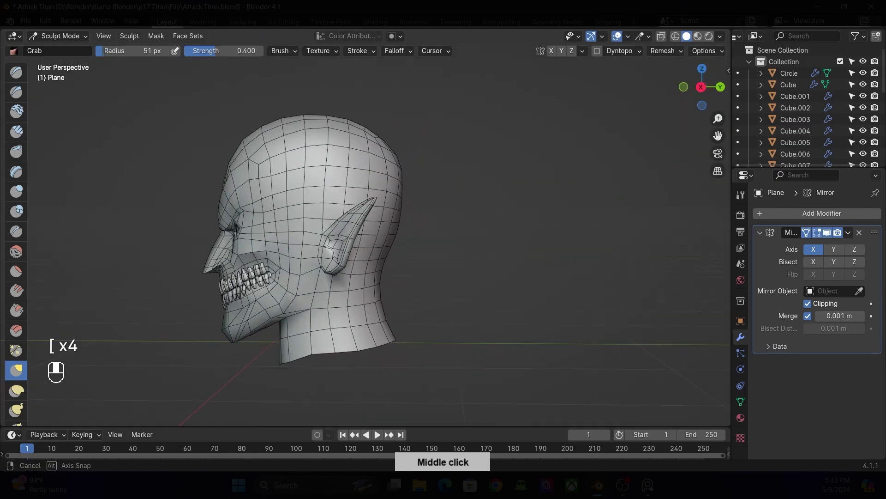
{"action": "key", "text": "bracketleft"}
{"action": "key", "text": "bracketleft"}
{"action": "key", "text": "bracketright"}
{"action": "key", "text": "bracketright"}
{"action": "key", "text": "bracketright"}
{"action": "key", "text": "bracketright"}
{"action": "key", "text": "bracketright"}
{"action": "key", "text": "bracketright"}
{"action": "key", "text": "bracketright"}
{"action": "key", "text": "bracketright"}
{"action": "key", "text": "bracketright"}
{"action": "key", "text": "KP_3"}
{"action": "key", "text": "KP_1"}
Step: Edge-slide a ring along the head in Edit Mode, then resume sculpting the top with a larger brush
{"action": "key", "text": "Tab"}
{"action": "mouse_move", "coordinate": [407, 215]}
{"action": "middle_mouse_down"}
{"action": "mouse_move", "coordinate": [444, 194]}
{"action": "mouse_move", "coordinate": [466, 203]}
{"action": "mouse_move", "coordinate": [438, 203]}
{"action": "middle_mouse_up"}
{"action": "key", "text": "g"}
{"action": "key", "text": "g"}
{"action": "key", "text": "KP_1"}
{"action": "key", "text": "Tab"}
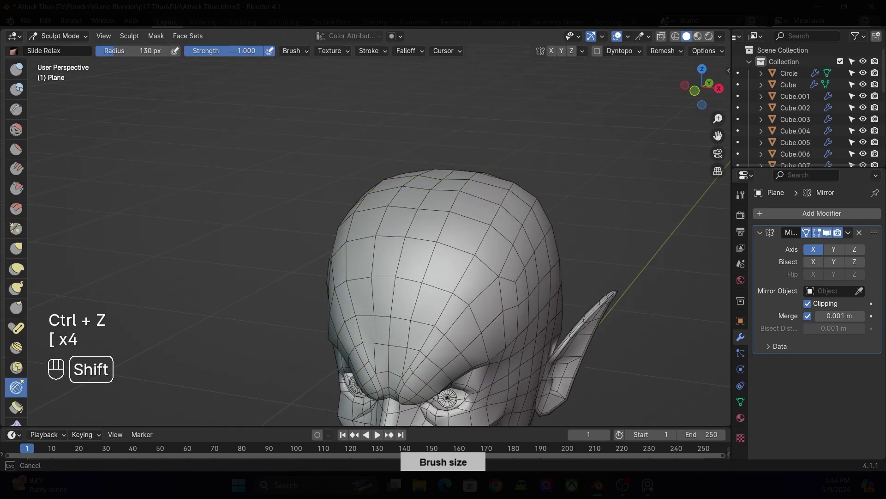
{"action": "middle_click_drag", "start_coordinate": [369, 230], "coordinate": [369, 194]}
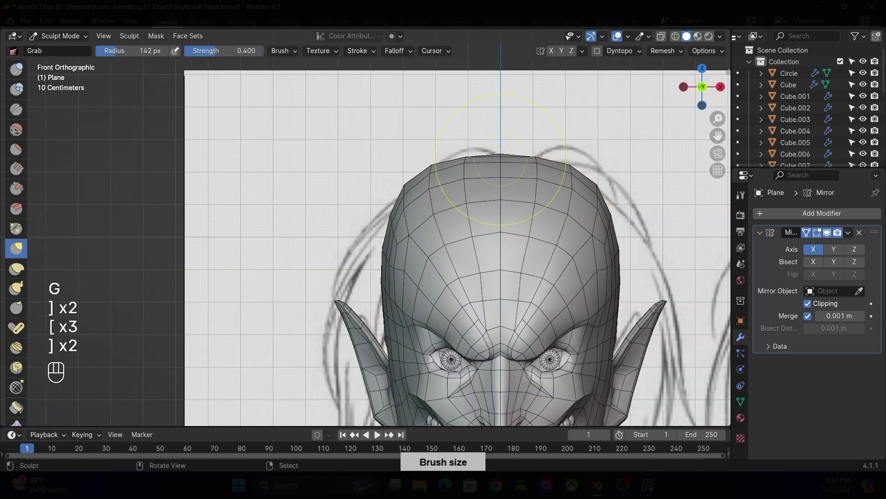
{"action": "key", "text": "bracketright"}
{"action": "key", "text": "bracketright"}
{"action": "key", "text": "bracketright"}
{"action": "key", "text": "bracketright"}
{"action": "key", "text": "bracketright"}
{"action": "key", "text": "bracketright"}
{"action": "key", "text": "bracketright"}
{"action": "mouse_move", "coordinate": [370, 231]}
{"action": "middle_mouse_down"}
{"action": "mouse_move", "coordinate": [416, 213]}
{"action": "mouse_move", "coordinate": [370, 250]}
{"action": "middle_mouse_up"}
Step: Extrude a new point on the hair curve and move it into place from the front view
{"action": "key", "text": "KP_1"}
{"action": "key", "text": "KP_4"}
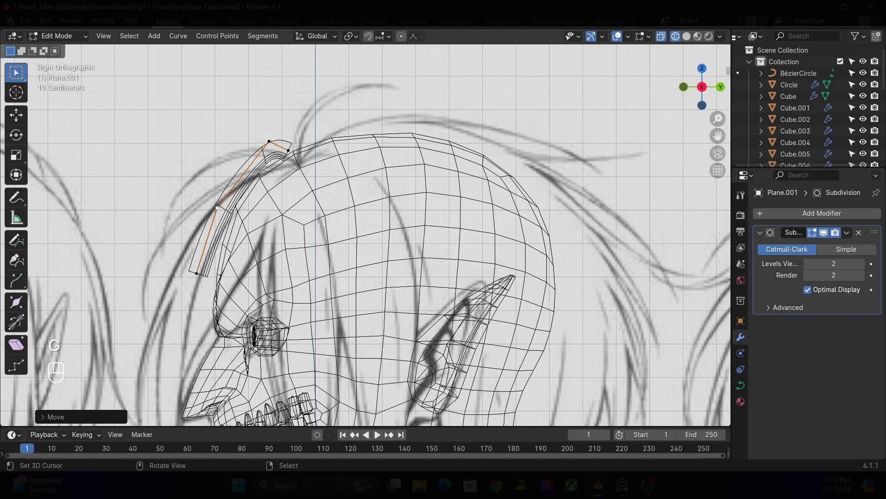
{"action": "scroll", "coordinate": [365, 236], "scroll_direction": "down", "scroll_amount": 3}
{"action": "key", "text": "e"}
{"action": "key", "text": "shift+space"}
{"action": "key", "text": "g"}
{"action": "key", "text": "KP_1"}
Step: Thin out the hair strand's thickness with Alt+S
{"action": "key", "text": "alt+s"}
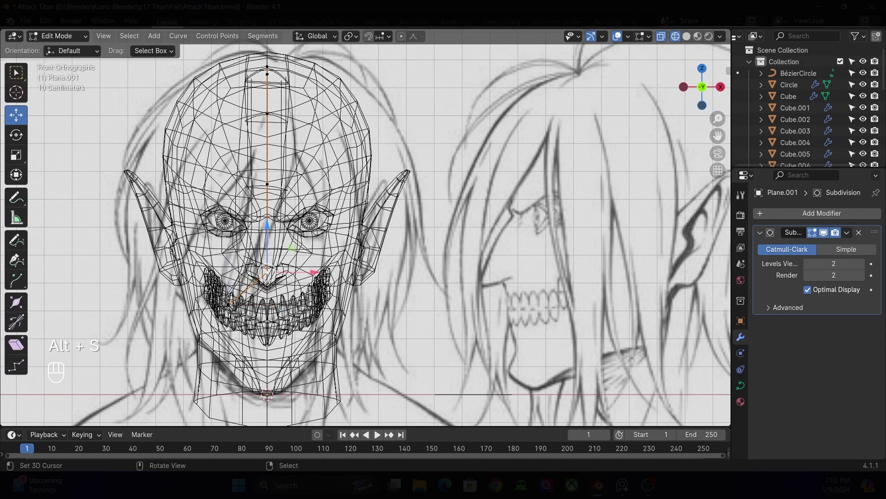
{"action": "key", "text": "alt+s"}
{"action": "scroll", "coordinate": [365, 235], "scroll_direction": "up", "scroll_amount": 1}
{"action": "scroll", "coordinate": [365, 235], "scroll_direction": "up", "scroll_amount": 2, "text": "shift"}
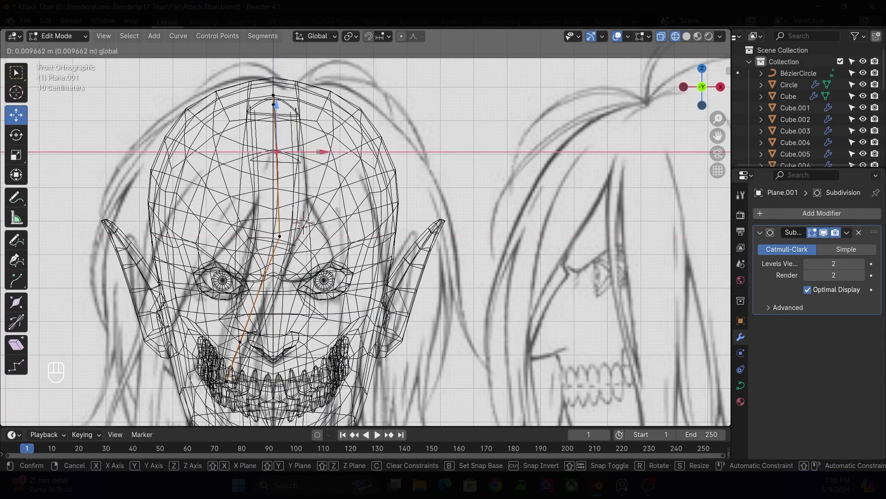
{"action": "left_click", "coordinate": [330, 130]}
{"action": "scroll", "coordinate": [330, 129], "scroll_direction": "up", "scroll_amount": 2}
{"action": "key", "text": "alt+s"}
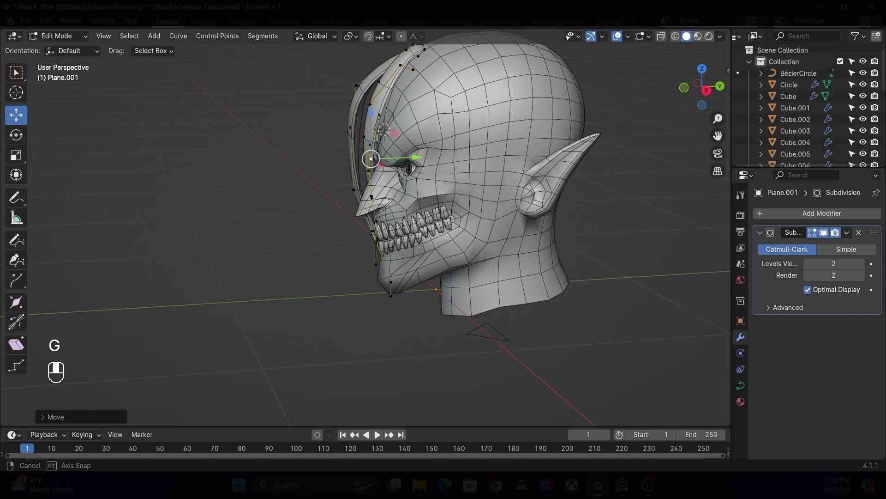
Step: Check the strand from the side, adjust its curve points, and save the file
{"action": "key", "text": "KP_3"}
{"action": "key", "text": "KP_3"}
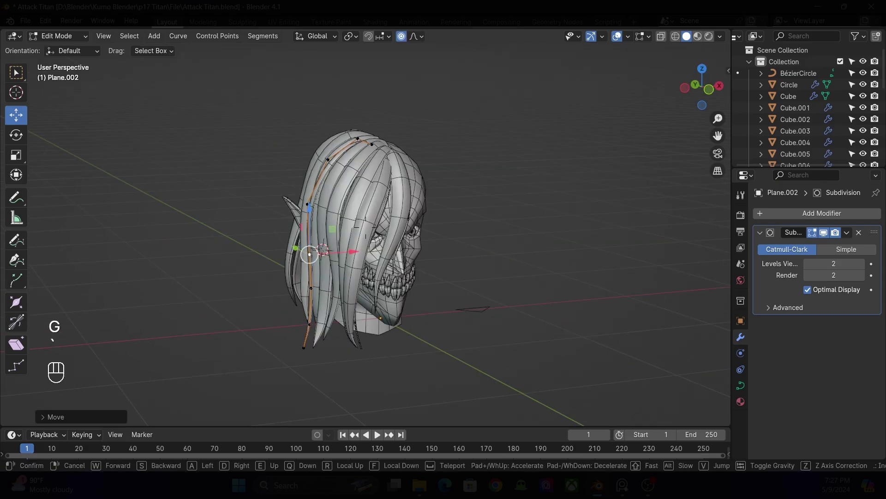
{"action": "key", "text": "KP_1"}
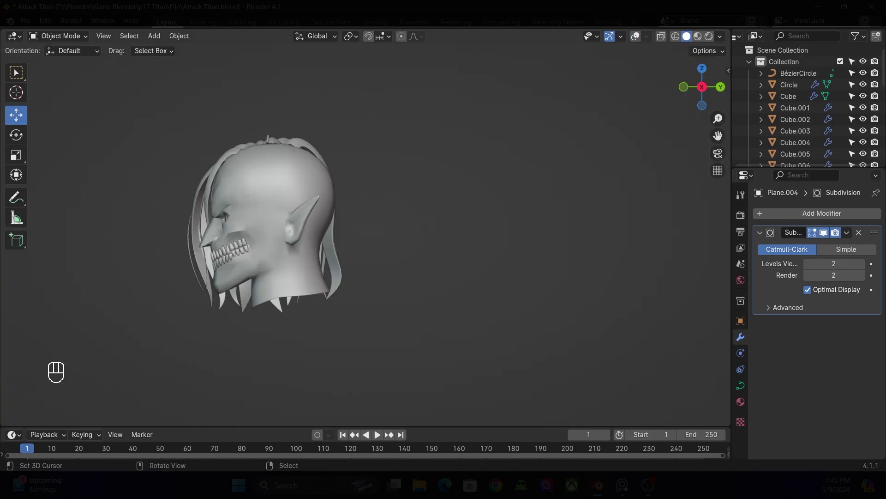
{"action": "key", "text": "Tab"}
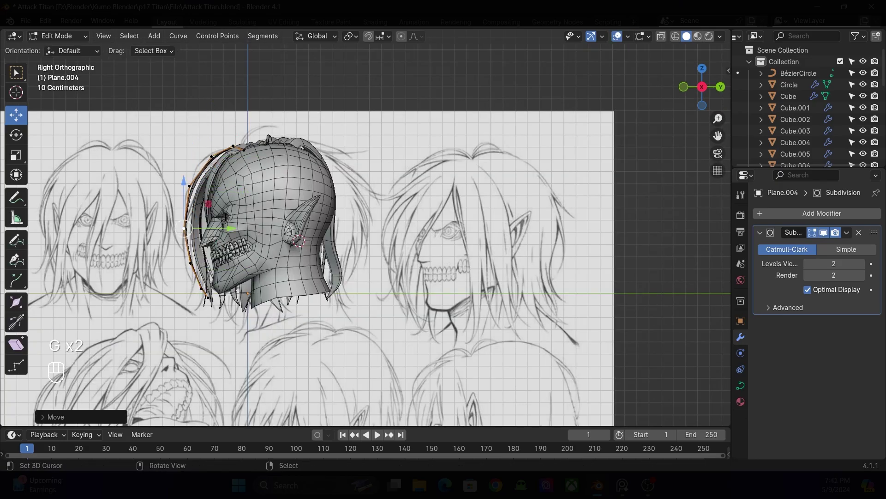
{"action": "key", "text": "Tab"}
{"action": "key", "text": "ctrl+s"}
Step: Twist the hair strand with Ctrl+T and move on to the next strand
{"action": "key", "text": "ctrl+t"}
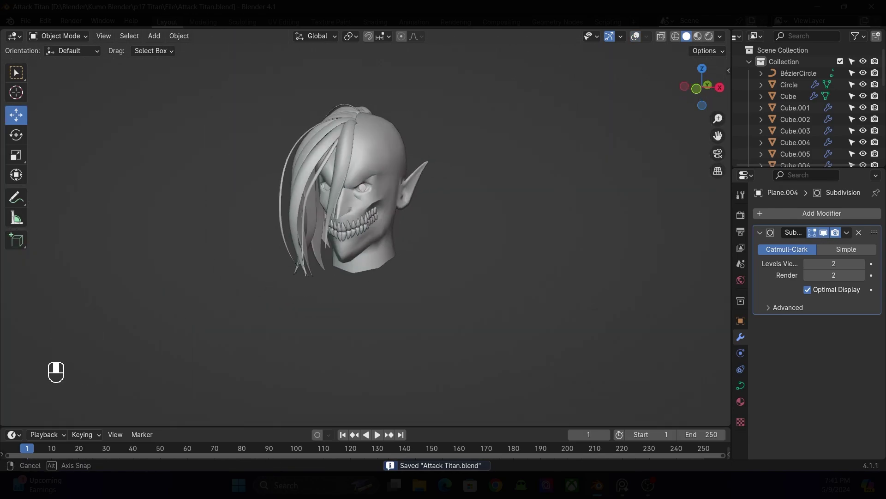
{"action": "key", "text": "Tab"}
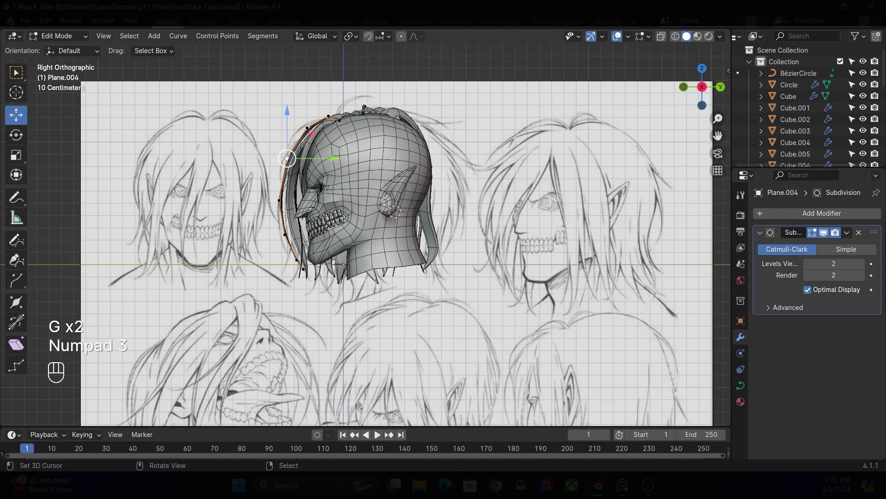
{"action": "key", "text": "Tab"}
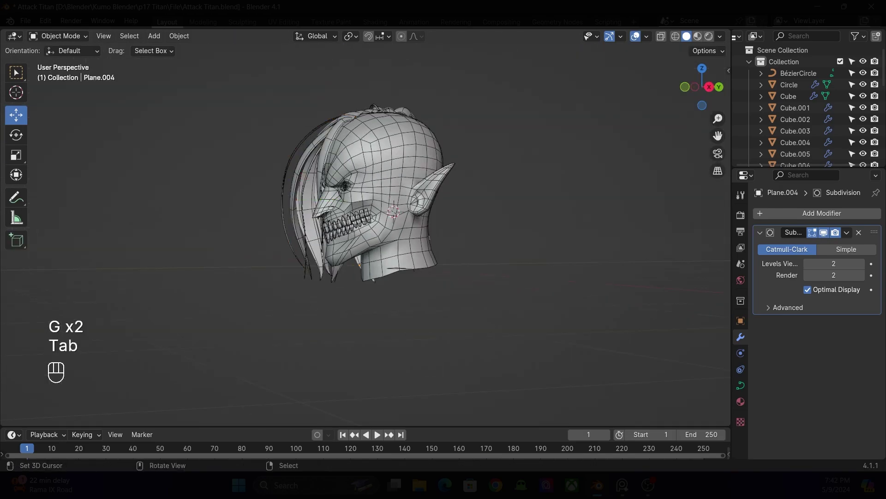
{"action": "key", "text": "KP_1"}
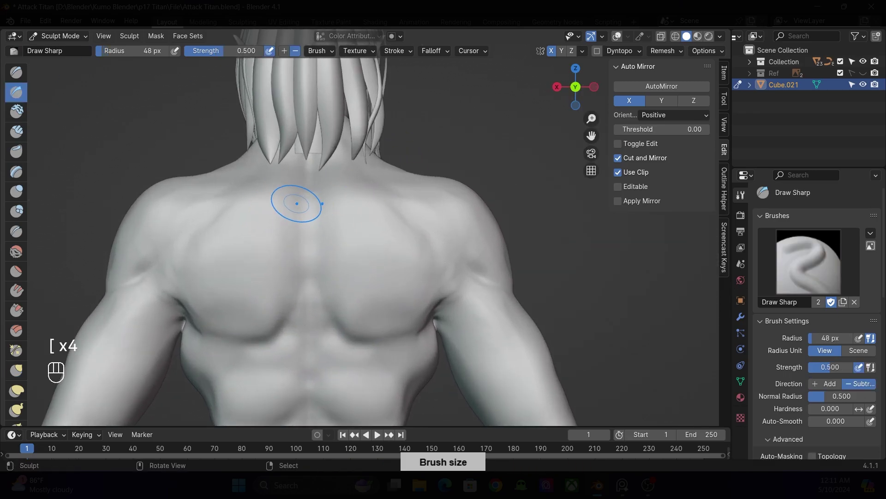
Step: Sculpt detail onto the chest, then switch to Clay Strips while orbiting the torso
{"action": "key", "text": "f"}
{"action": "left_click", "coordinate": [272, 290]}
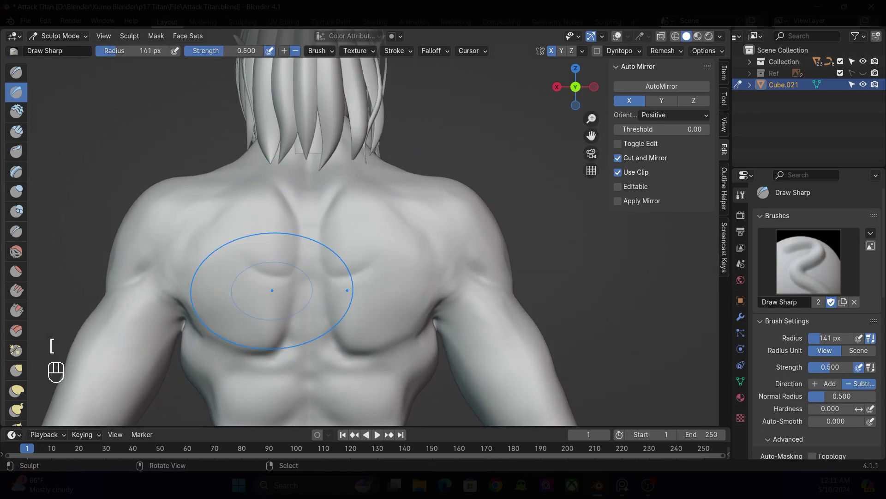
{"action": "middle_click_drag", "start_coordinate": [176, 303], "coordinate": [262, 283]}
{"action": "key", "text": "c"}
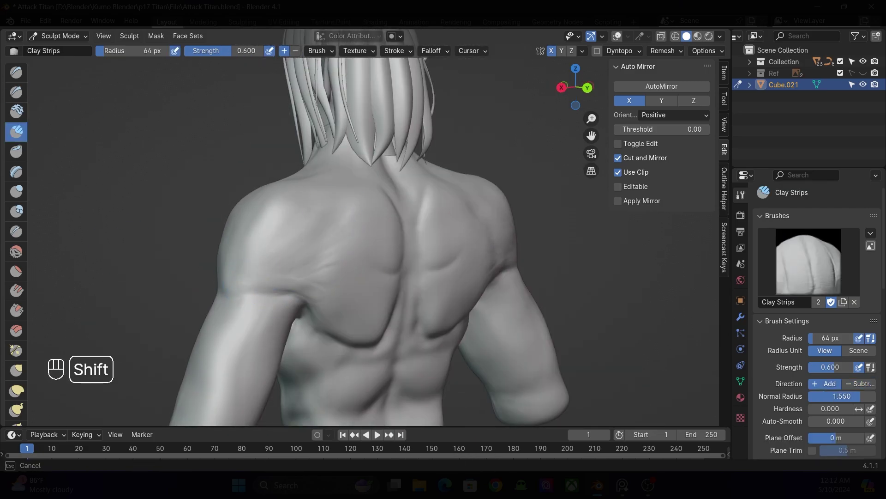
{"action": "middle_click_drag", "start_coordinate": [222, 194], "coordinate": [267, 188]}
{"action": "key", "text": "g"}
{"action": "key", "text": "KP_3"}
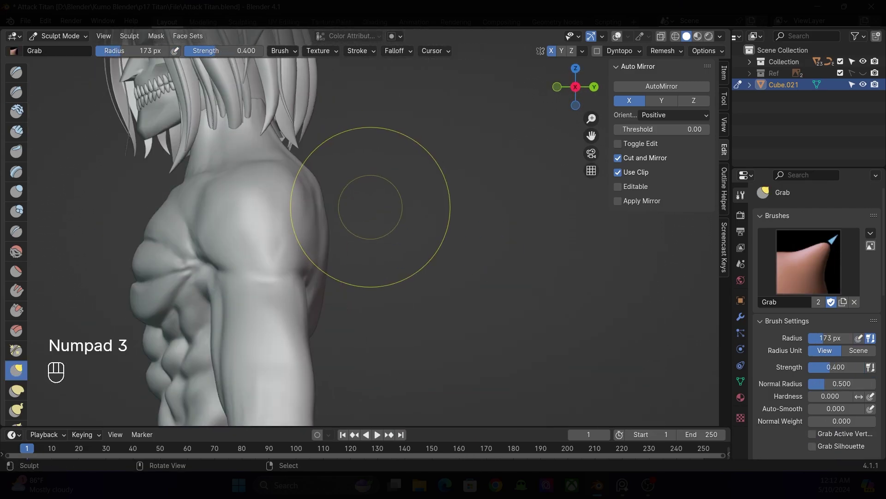
{"action": "middle_click_drag", "start_coordinate": [370, 207], "coordinate": [99, 158]}
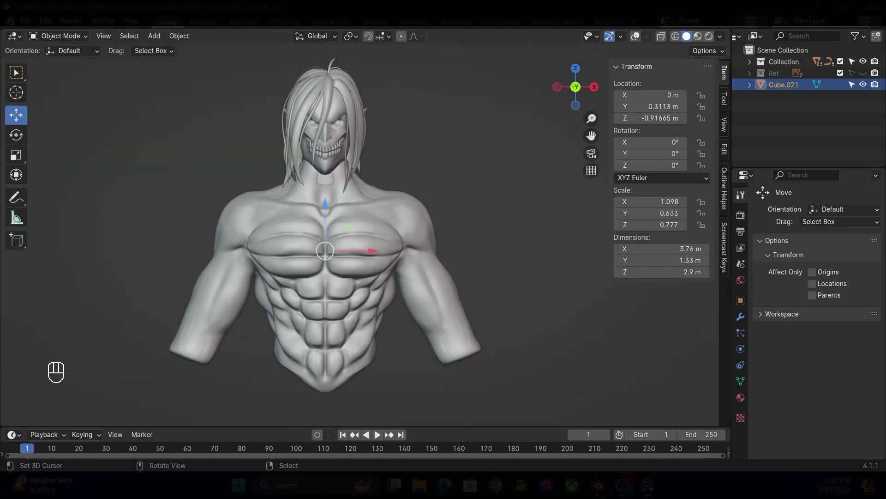
{"action": "key", "text": "shift+KP_1"}
Step: With a smaller Draw Sharp brush, stroke creases on the torso, undoing a stray stroke
{"action": "key", "text": "Tab"}
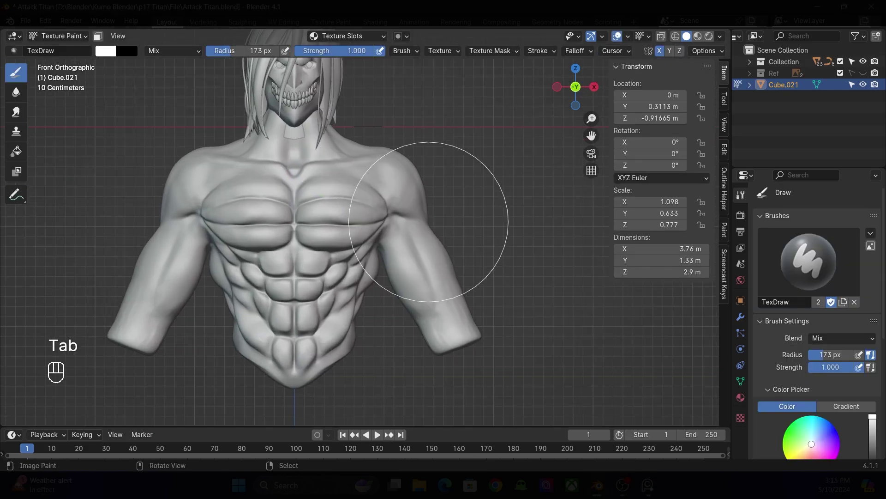
{"action": "key", "text": "Tab"}
{"action": "key", "text": "bracketleft"}
{"action": "key", "text": "bracketleft"}
{"action": "key", "text": "bracketleft"}
{"action": "key", "text": "bracketleft"}
{"action": "key", "text": "bracketright"}
{"action": "middle_click_drag", "start_coordinate": [415, 316], "coordinate": [348, 312]}
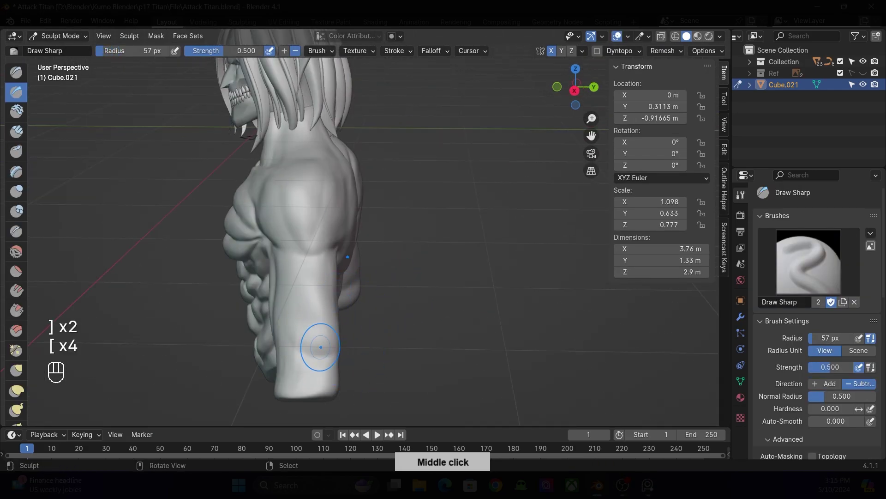
{"action": "mouse_move", "coordinate": [320, 347]}
{"action": "middle_mouse_down"}
{"action": "mouse_move", "coordinate": [325, 329]}
{"action": "mouse_move", "coordinate": [291, 312]}
{"action": "mouse_move", "coordinate": [208, 293]}
{"action": "mouse_move", "coordinate": [328, 360]}
{"action": "middle_mouse_up"}
{"action": "key", "text": "ctrl+z"}
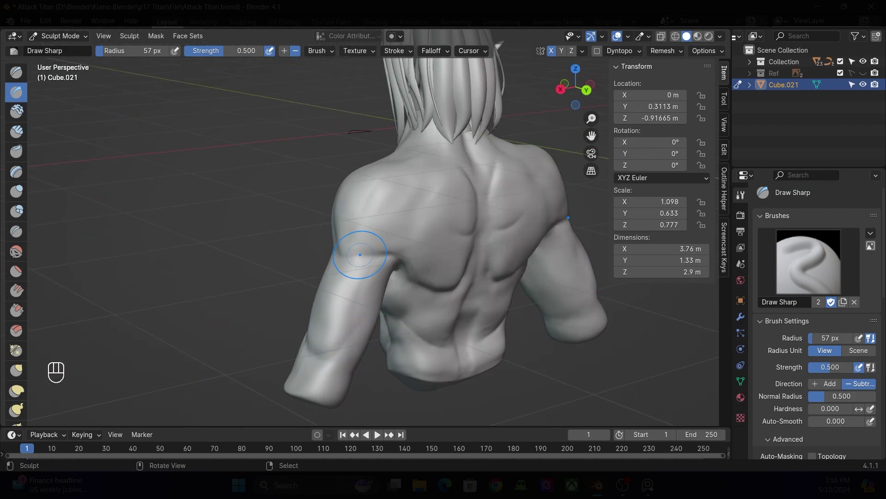
{"action": "middle_click_drag", "start_coordinate": [360, 277], "coordinate": [309, 278]}
{"action": "key", "text": "KP_1"}
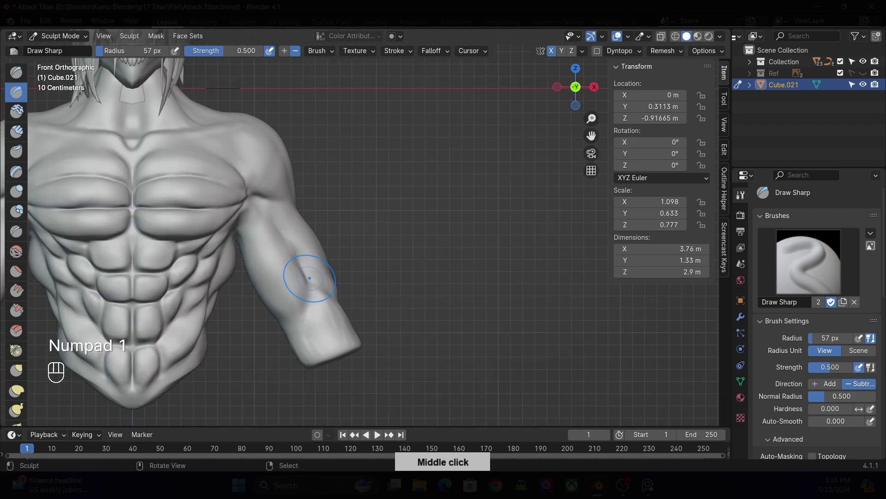
Step: Shape the arm with the Snake Hook brush, resizing it between front and side views
{"action": "scroll", "coordinate": [309, 277], "scroll_direction": "up", "scroll_amount": 3, "text": "ctrl"}
{"action": "scroll", "coordinate": [277, 221], "scroll_direction": "down", "scroll_amount": 3}
{"action": "key", "text": "k"}
{"action": "mouse_move", "coordinate": [465, 267]}
{"action": "middle_mouse_down"}
{"action": "mouse_move", "coordinate": [475, 277]}
{"action": "mouse_move", "coordinate": [462, 277]}
{"action": "mouse_move", "coordinate": [514, 338]}
{"action": "middle_mouse_up"}
{"action": "key", "text": "bracketright"}
{"action": "key", "text": "bracketright"}
{"action": "key", "text": "KP_3"}
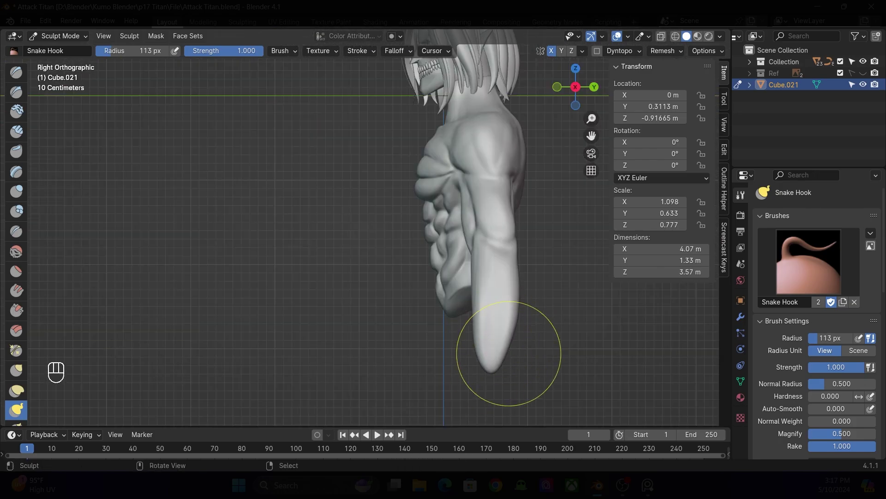
{"action": "key", "text": "KP_1"}
{"action": "key", "text": "bracketleft"}
{"action": "key", "text": "bracketleft"}
{"action": "middle_click_drag", "start_coordinate": [475, 362], "coordinate": [535, 257]}
Step: Switch to the sharp-crease brush at 99 px radius and zoom in on the hand
{"action": "key", "text": "shift+x"}
{"action": "scroll", "coordinate": [261, 262], "scroll_direction": "up", "scroll_amount": 5}
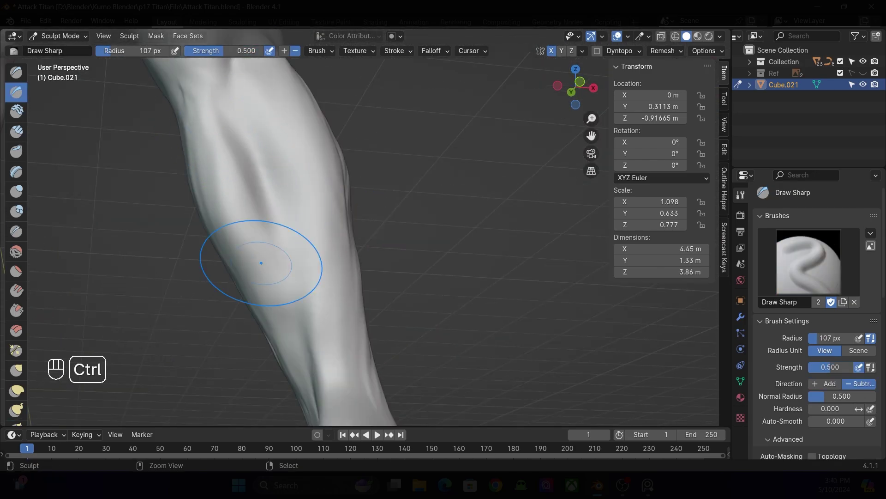
{"action": "middle_click_drag", "start_coordinate": [261, 262], "coordinate": [324, 175], "text": "ctrl"}
{"action": "key", "text": "KP_1"}
{"action": "scroll", "coordinate": [423, 247], "scroll_direction": "up", "scroll_amount": 5}
{"action": "key", "text": "bracketleft"}
{"action": "key", "text": "bracketleft"}
{"action": "key", "text": "bracketleft"}
{"action": "middle_click_drag", "start_coordinate": [422, 247], "coordinate": [346, 234], "text": "ctrl"}
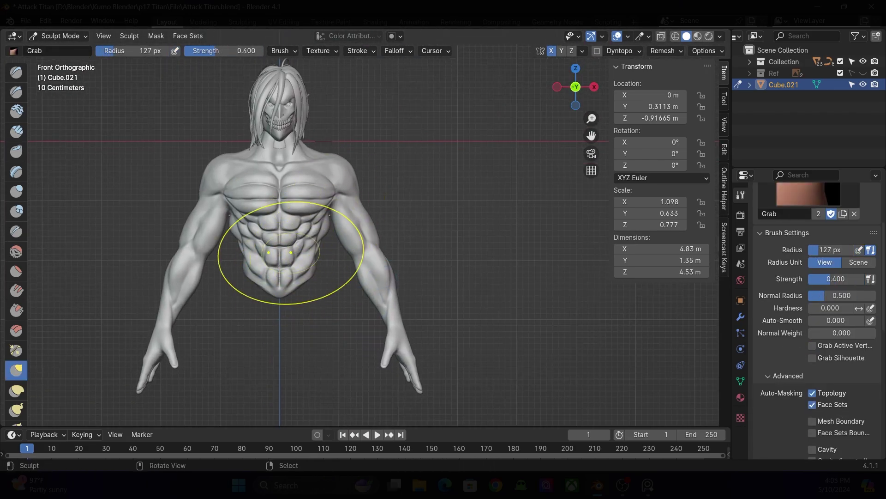
Step: Shrink the brush to 29 px, undo stray strokes, and carve a muscle crease on the thigh
{"action": "scroll", "coordinate": [321, 244], "scroll_direction": "up", "scroll_amount": 2}
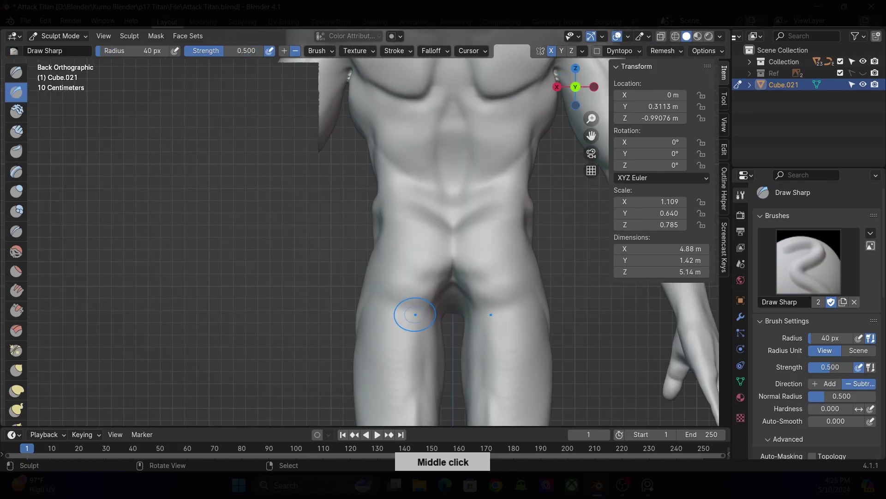
{"action": "middle_click_drag", "start_coordinate": [415, 314], "coordinate": [455, 208]}
{"action": "mouse_move", "coordinate": [398, 265]}
{"action": "middle_mouse_down"}
{"action": "mouse_move", "coordinate": [397, 255]}
{"action": "mouse_move", "coordinate": [398, 283]}
{"action": "middle_mouse_up"}
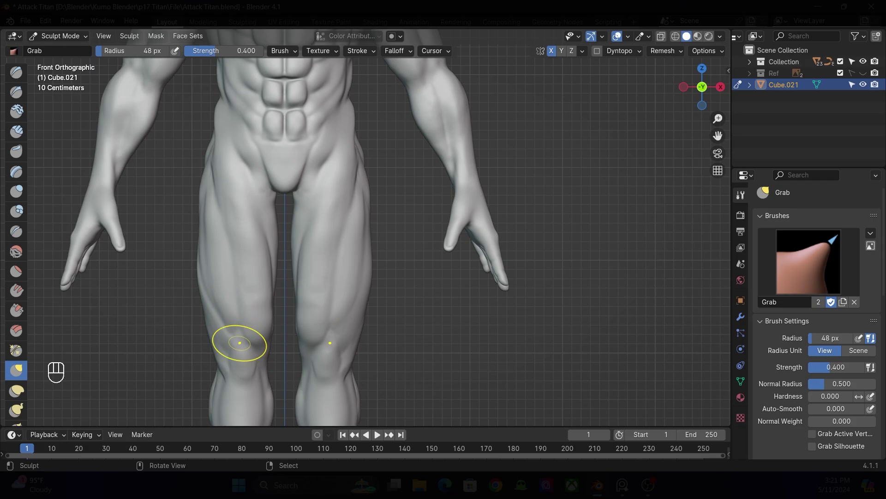
{"action": "key", "text": "bracketright"}
{"action": "key", "text": "bracketleft"}
{"action": "key", "text": "bracketleft"}
{"action": "key", "text": "bracketleft"}
{"action": "key", "text": "bracketleft"}
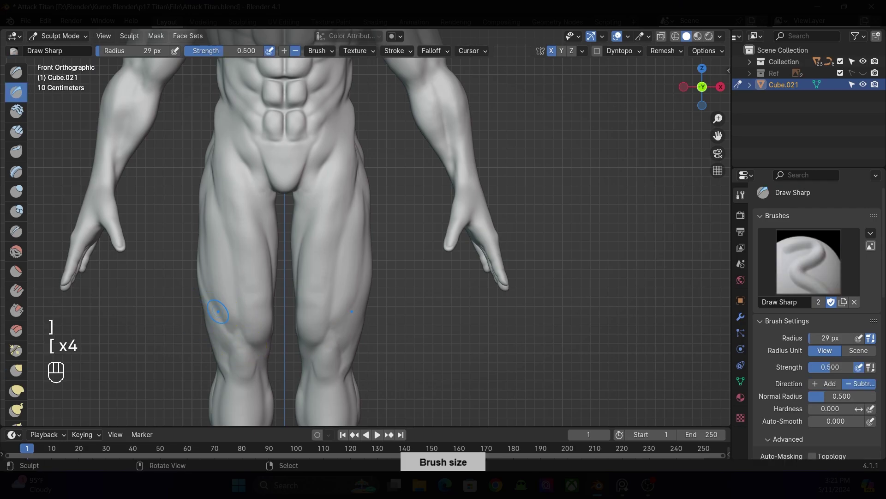
{"action": "key", "text": "ctrl+z"}
{"action": "key", "text": "ctrl+z"}
{"action": "key", "text": "ctrl+z"}
{"action": "key", "text": "ctrl+z"}
{"action": "key", "text": "ctrl+z"}
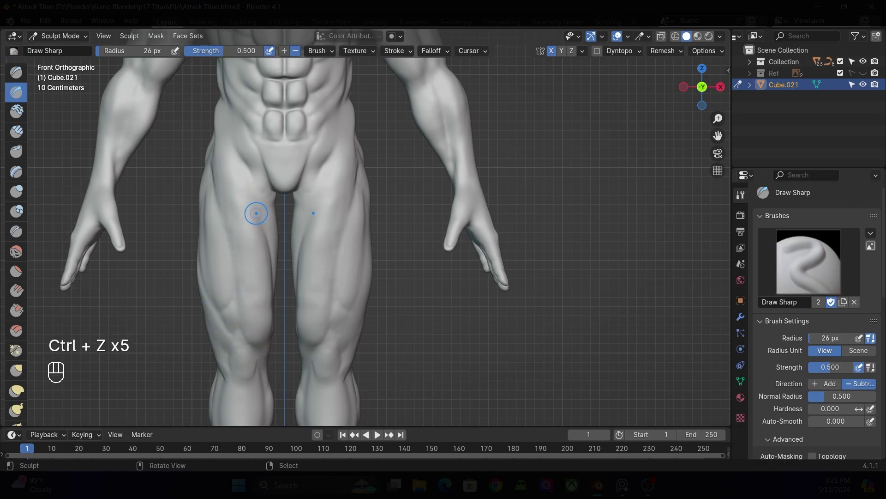
{"action": "left_click_drag", "start_coordinate": [231, 248], "coordinate": [338, 337]}
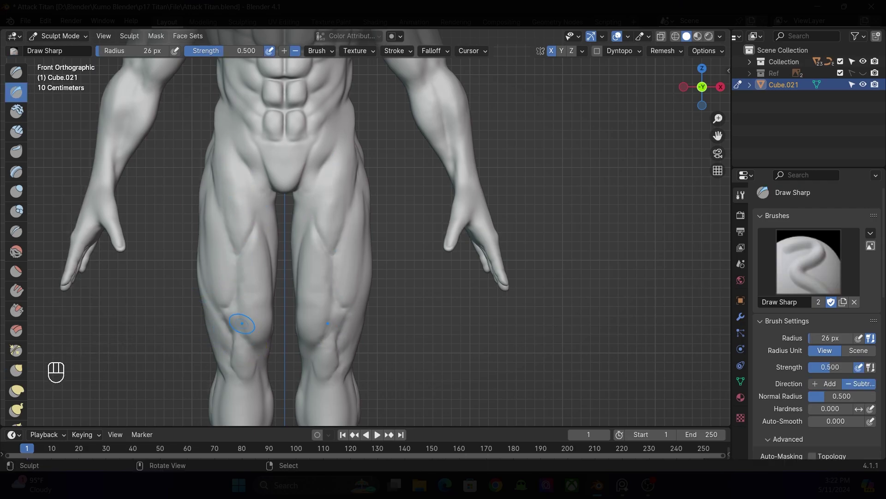
{"action": "key", "text": "bracketright"}
{"action": "key", "text": "bracketright"}
{"action": "key", "text": "bracketright"}
{"action": "key", "text": "bracketright"}
{"action": "key", "text": "bracketright"}
{"action": "key", "text": "bracketright"}
{"action": "key", "text": "bracketright"}
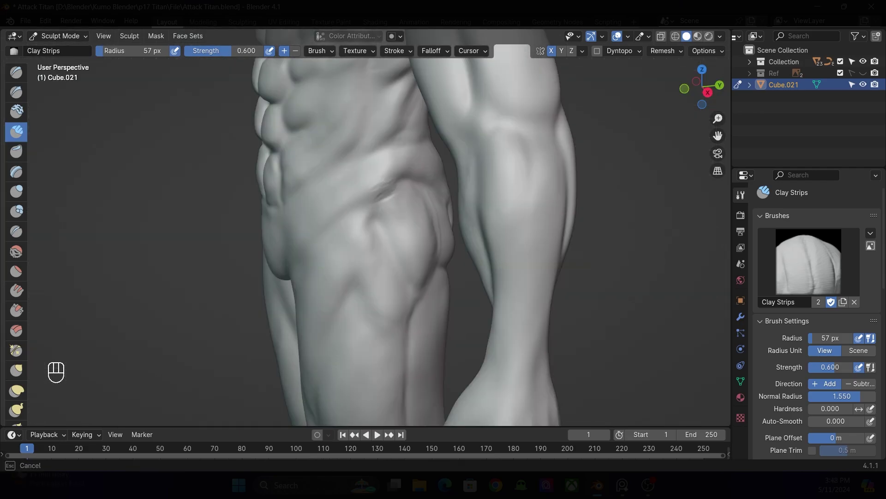
{"action": "middle_click_drag", "start_coordinate": [307, 231], "coordinate": [277, 221]}
Step: Select the shoulder vertices of the retopo body in Edit Mode, then return to Object Mode
{"action": "key", "text": "ctrl+KP_1"}
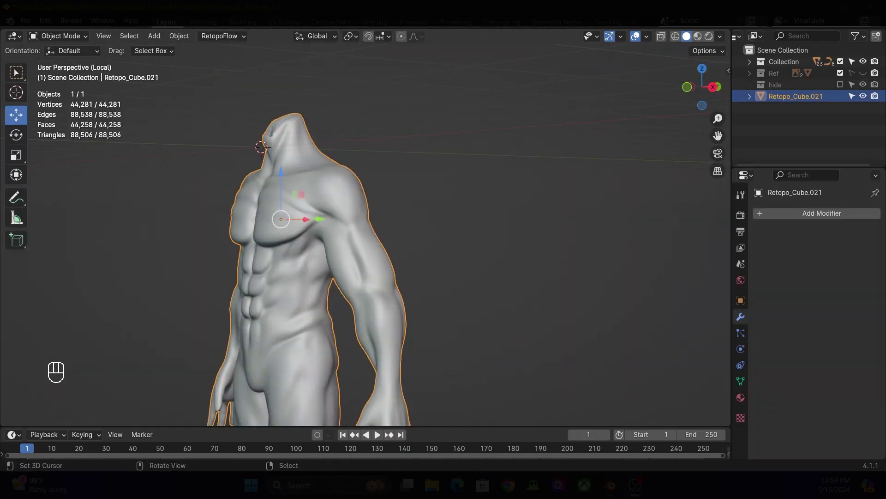
{"action": "key", "text": "Tab"}
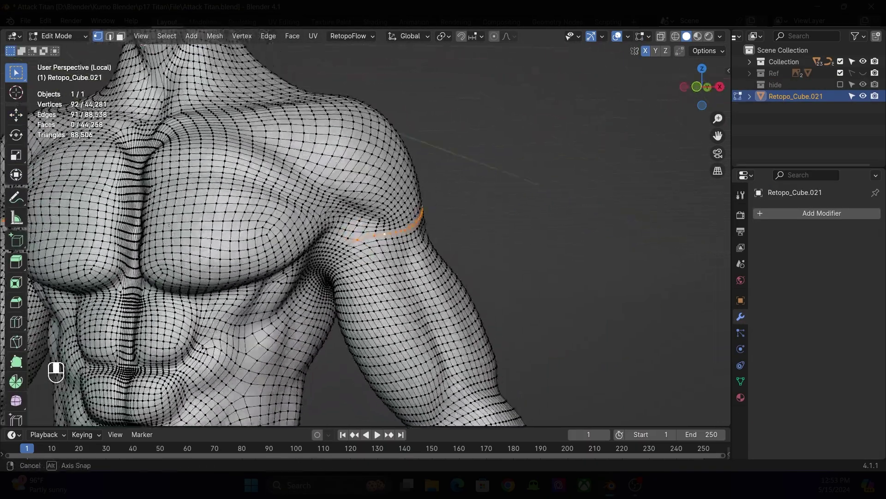
{"action": "middle_click_drag", "start_coordinate": [370, 231], "coordinate": [332, 231]}
{"action": "left_click_drag", "start_coordinate": [274, 209], "coordinate": [358, 237], "text": "ctrl"}
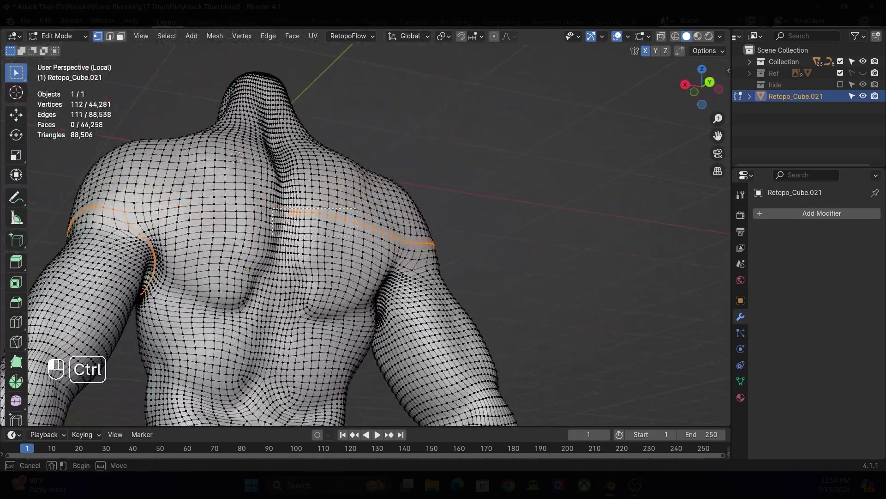
{"action": "key", "text": "KP_1"}
{"action": "key", "text": "Tab"}
Step: Mirror the body across X using AutoMirror from the N side panel
{"action": "key", "text": "n"}
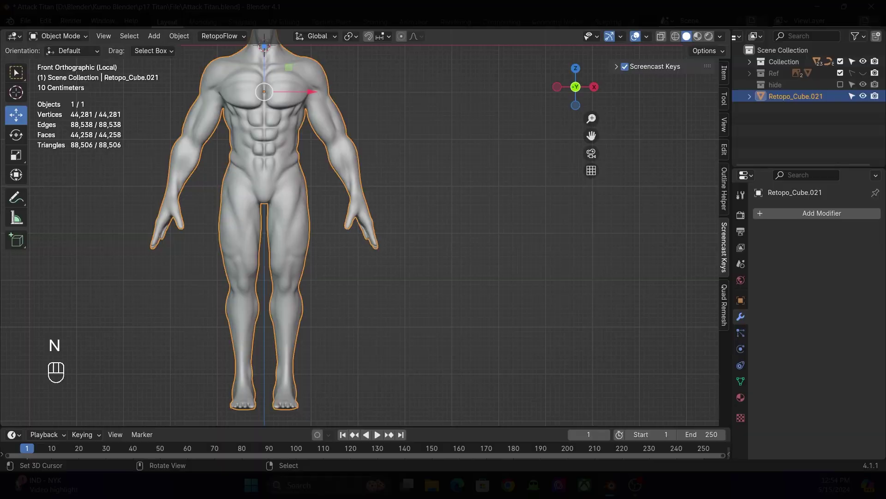
{"action": "left_click", "coordinate": [662, 101]}
{"action": "middle_click_drag", "start_coordinate": [369, 231], "coordinate": [323, 231]}
{"action": "key", "text": "KP_1"}
Step: Back in Edit Mode, select the shoulder edge loop and move in on the hand mesh
{"action": "key", "text": "Tab"}
{"action": "scroll", "coordinate": [207, 185], "scroll_direction": "up", "scroll_amount": 5}
{"action": "key", "text": "Tab"}
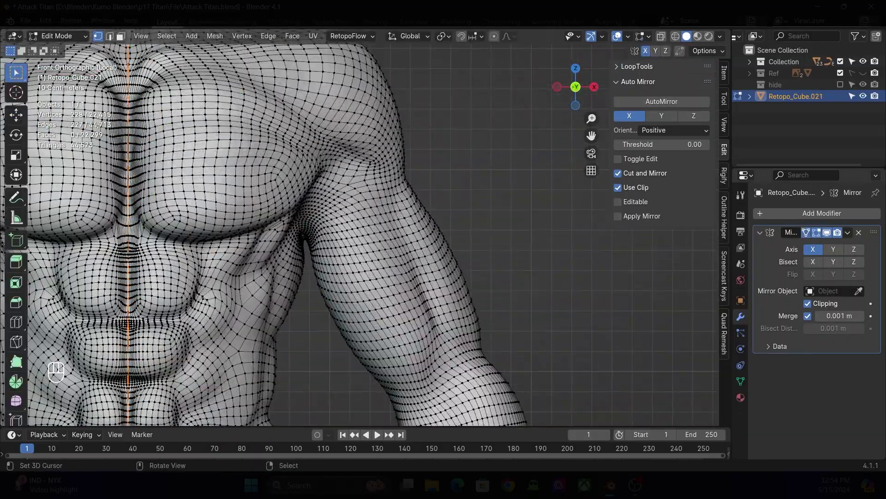
{"action": "key", "text": "Tab"}
{"action": "middle_click_drag", "start_coordinate": [416, 231], "coordinate": [370, 221]}
{"action": "left_click", "coordinate": [443, 240], "text": "alt"}
{"action": "scroll", "coordinate": [416, 231], "scroll_direction": "up", "scroll_amount": 3}
{"action": "middle_click_drag", "start_coordinate": [443, 240], "coordinate": [231, 217]}
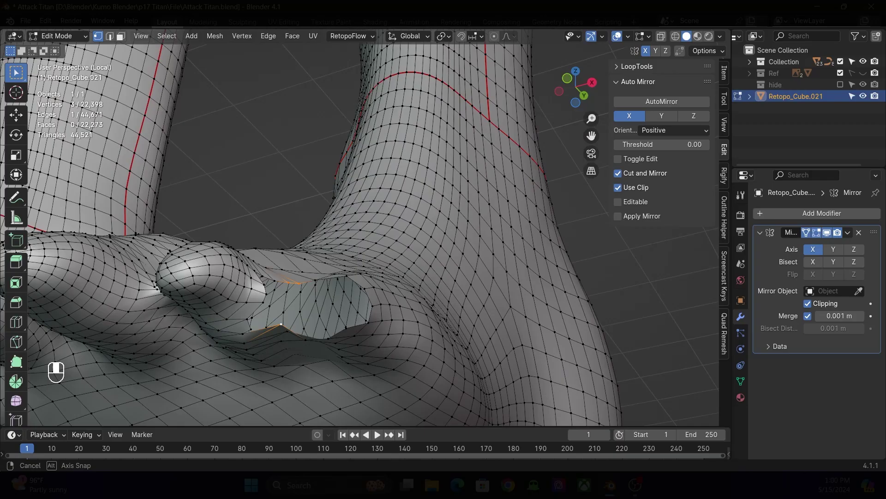
{"action": "mouse_move", "coordinate": [360, 231]}
{"action": "middle_mouse_down"}
{"action": "mouse_move", "coordinate": [324, 222]}
{"action": "mouse_move", "coordinate": [369, 231]}
{"action": "middle_mouse_up"}
Step: Delete the broken geometry near the finger, fill the hole, and add an edge loop
{"action": "key", "text": "x"}
{"action": "key", "text": "f"}
{"action": "key", "text": "ctrl+r"}
{"action": "key", "text": "f"}
{"action": "key", "text": "f"}
{"action": "key", "text": "f"}
{"action": "key", "text": "f"}
{"action": "key", "text": "f"}
Step: From the top view, rotate and extrude the finger edge, scaling it along Y
{"action": "key", "text": "KP_7"}
{"action": "key", "text": "r"}
{"action": "key", "text": "e"}
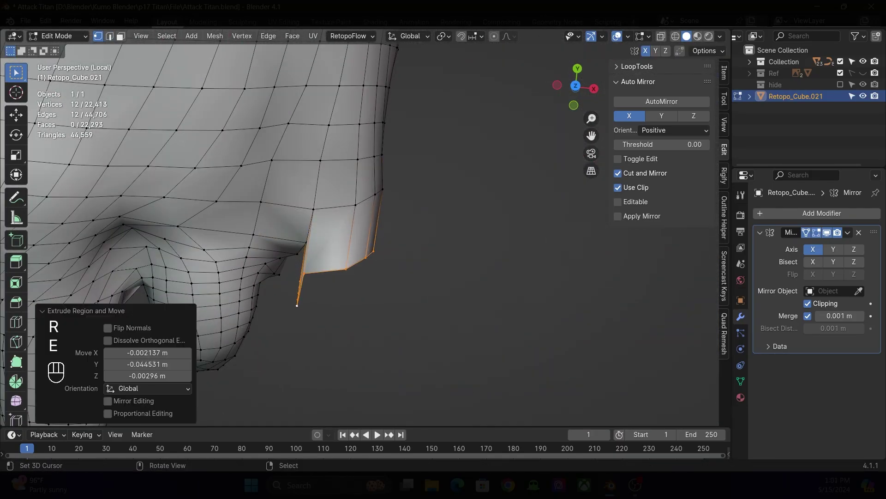
{"action": "key", "text": "s"}
{"action": "key", "text": "y"}
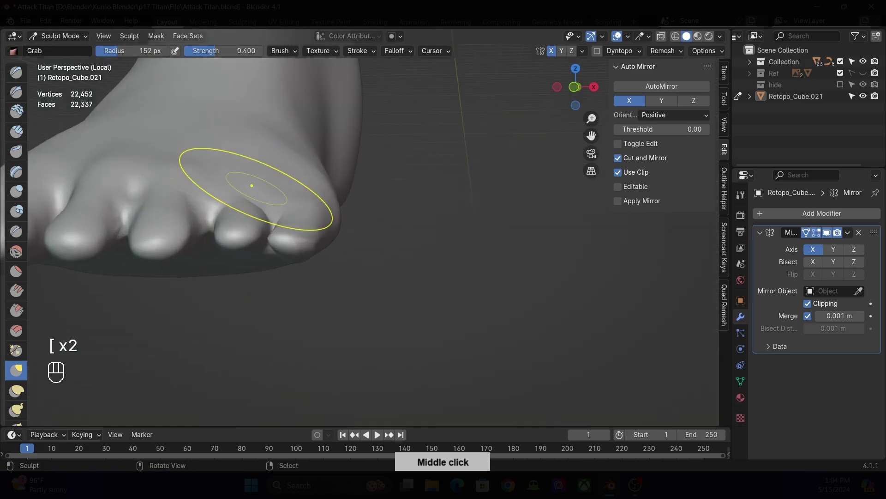
{"action": "mouse_move", "coordinate": [251, 186]}
{"action": "middle_mouse_down"}
{"action": "mouse_move", "coordinate": [362, 188]}
{"action": "mouse_move", "coordinate": [297, 281]}
{"action": "mouse_move", "coordinate": [287, 223]}
{"action": "mouse_move", "coordinate": [304, 198]}
{"action": "mouse_move", "coordinate": [323, 175]}
{"action": "mouse_move", "coordinate": [390, 139]}
{"action": "mouse_move", "coordinate": [415, 138]}
{"action": "middle_mouse_up"}
Step: Create a new material for the body and delete its Principled BSDF node
{"action": "key", "text": "["}
{"action": "key", "text": "["}
{"action": "key", "text": "["}
{"action": "key", "text": "["}
{"action": "key", "text": "]"}
{"action": "key", "text": "]"}
{"action": "key", "text": "]"}
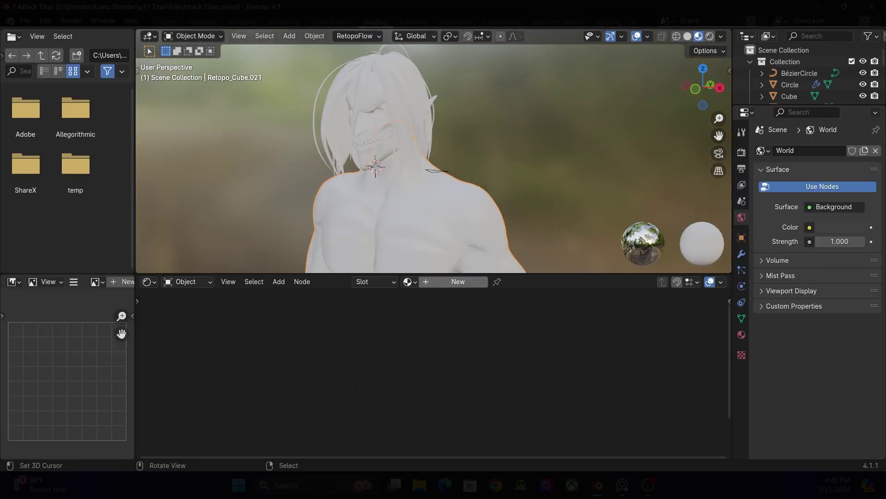
{"action": "left_click", "coordinate": [458, 282]}
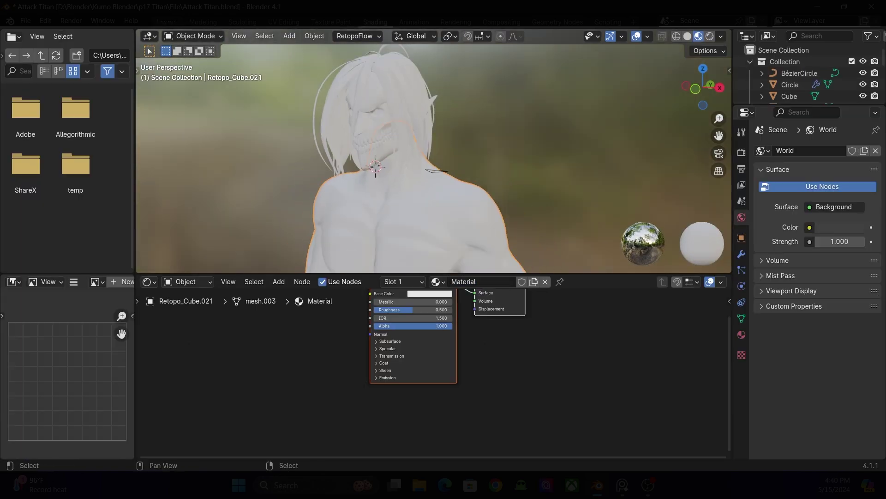
{"action": "key", "text": "x"}
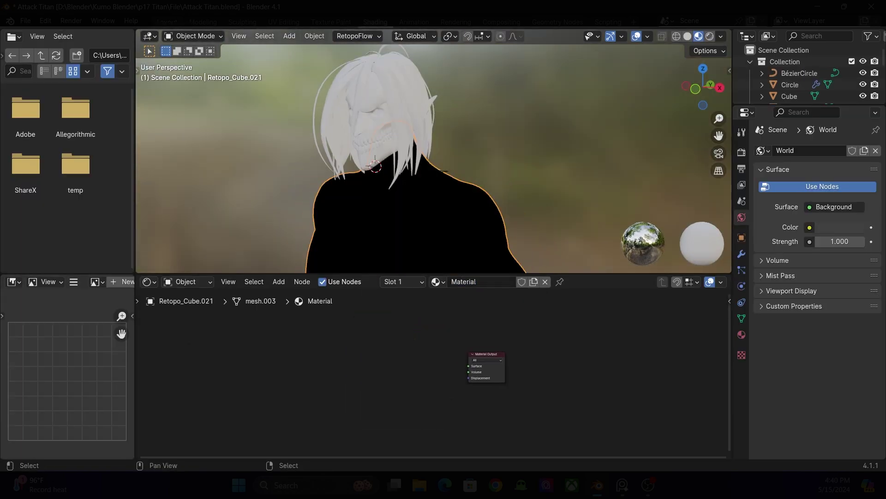
Step: Add an Image Texture node and link it to the Mix node's factor
{"action": "key", "text": "shift+a"}
{"action": "type", "text": "d"}
{"action": "key", "text": "BackSpace"}
{"action": "type", "text": "d"}
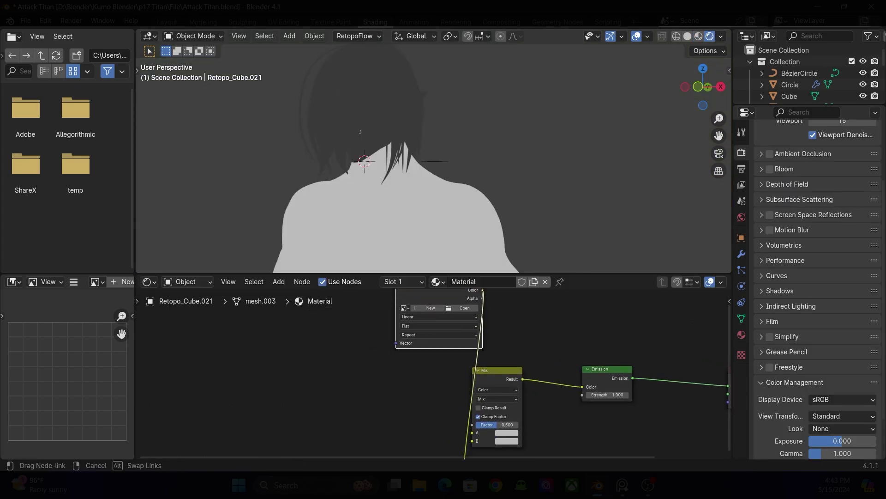
{"action": "left_click_drag", "start_coordinate": [483, 310], "coordinate": [472, 444]}
{"action": "scroll", "coordinate": [434, 370], "scroll_direction": "down", "scroll_amount": 2}
{"action": "key", "text": "g"}
{"action": "key", "text": "Return"}
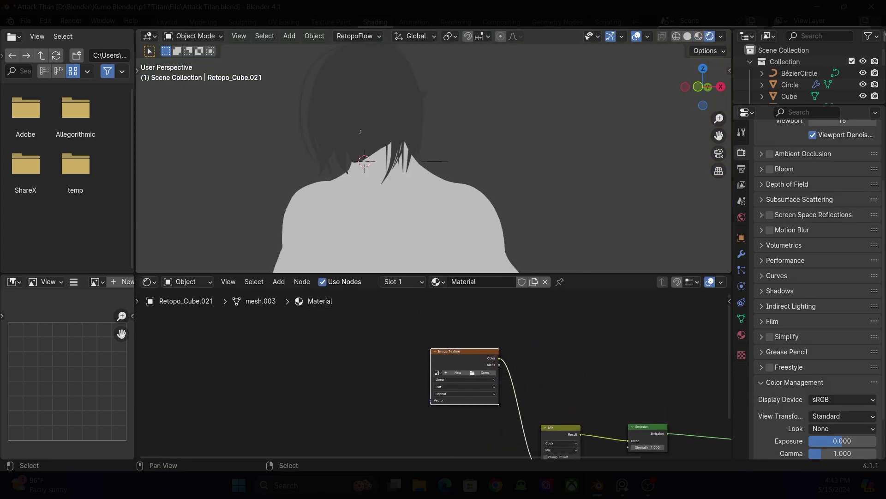
{"action": "scroll", "coordinate": [434, 370], "scroll_direction": "up", "scroll_amount": 1}
Step: Add an RGB node into Mix input A and a duplicate into input B
{"action": "key", "text": "shift+a"}
{"action": "type", "text": "c"}
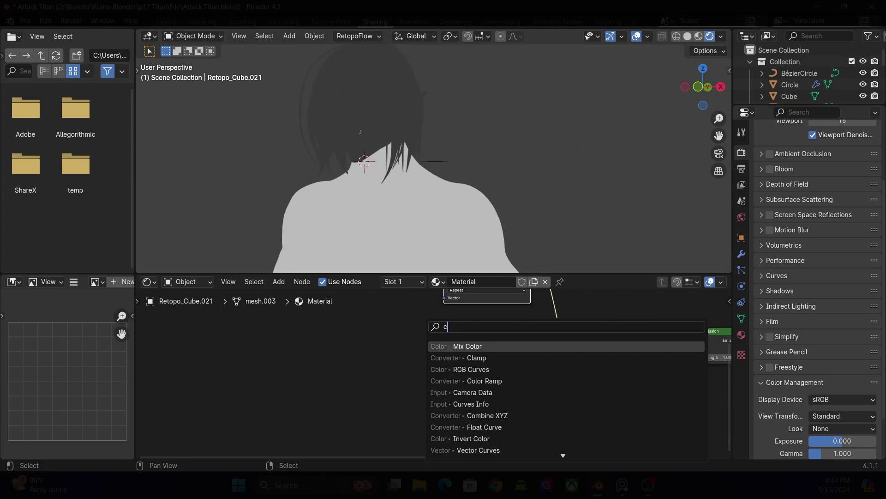
{"action": "key", "text": "BackSpace"}
{"action": "type", "text": "Rb"}
{"action": "key", "text": "Return"}
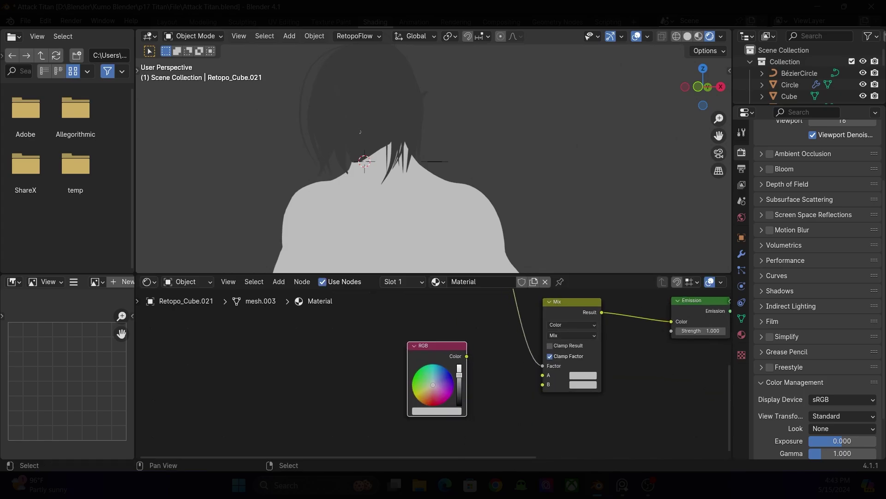
{"action": "key", "text": "Return"}
{"action": "key", "text": "shift+d"}
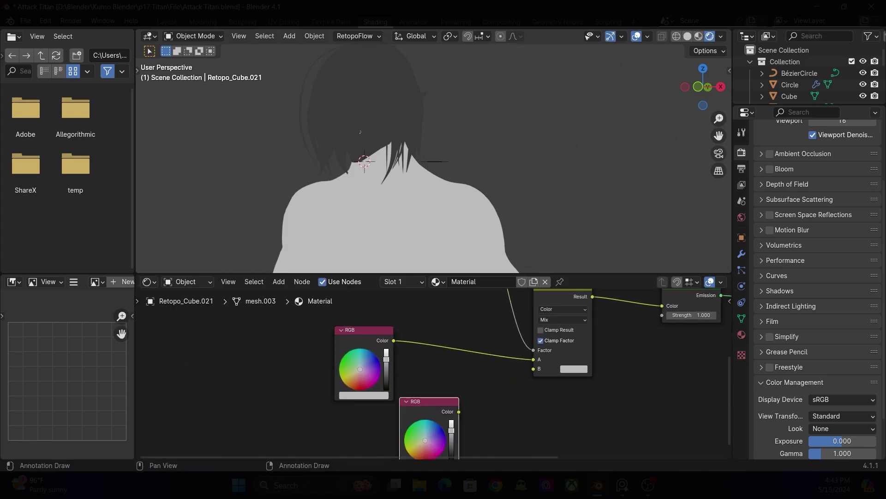
{"action": "left_click_drag", "start_coordinate": [459, 411], "coordinate": [533, 368]}
Step: Arrange the RGB nodes and place the Emission node further right
{"action": "scroll", "coordinate": [434, 370], "scroll_direction": "down", "scroll_amount": 2}
{"action": "left_click_drag", "start_coordinate": [397, 338], "coordinate": [343, 352]}
{"action": "key", "text": "g"}
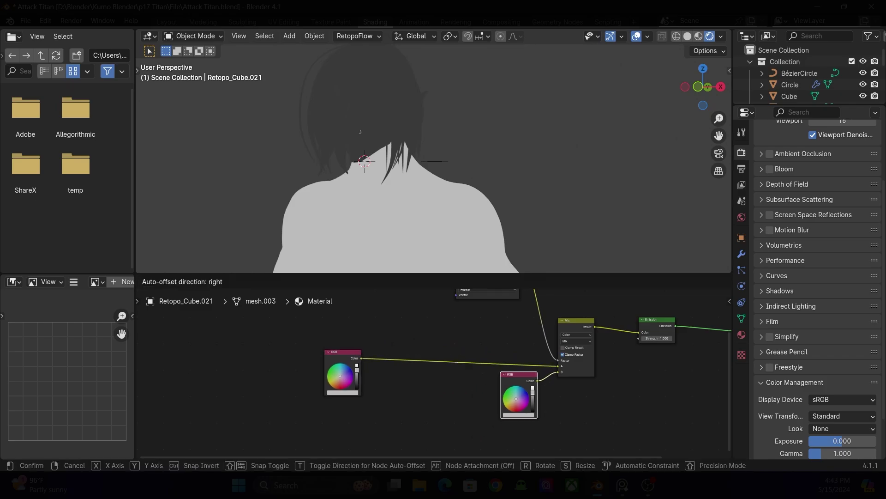
{"action": "scroll", "coordinate": [434, 374], "scroll_direction": "down", "scroll_amount": 2}
{"action": "key", "text": "g"}
{"action": "middle_click_drag", "start_coordinate": [508, 369], "coordinate": [410, 369]}
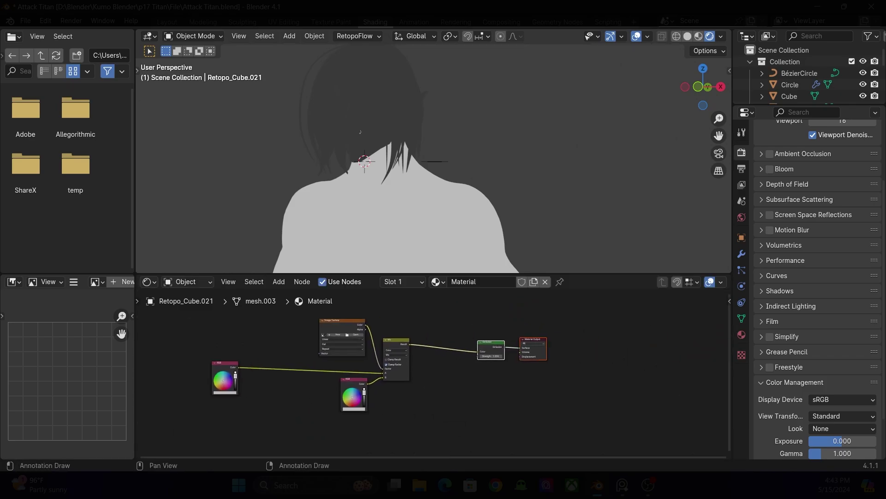
{"action": "key", "text": "g"}
{"action": "key", "text": "Return"}
{"action": "scroll", "coordinate": [397, 398], "scroll_direction": "up", "scroll_amount": 2}
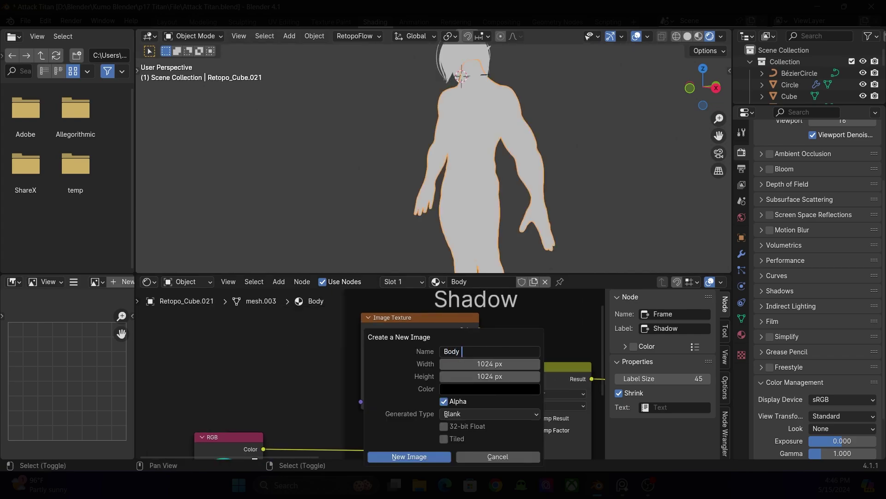
Step: Create the Body BW image at 1024*4 = 4096 px width and height
{"action": "key", "text": "Tab"}
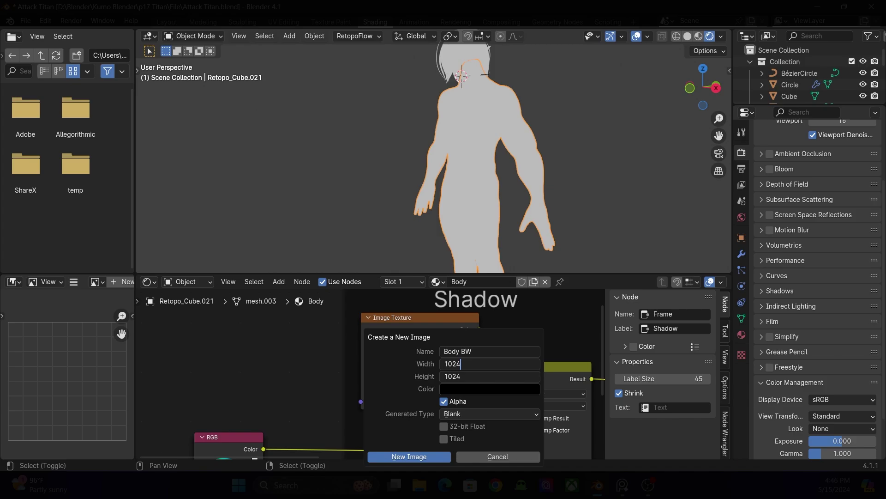
{"action": "type", "text": "4"}
{"action": "key", "text": "Return"}
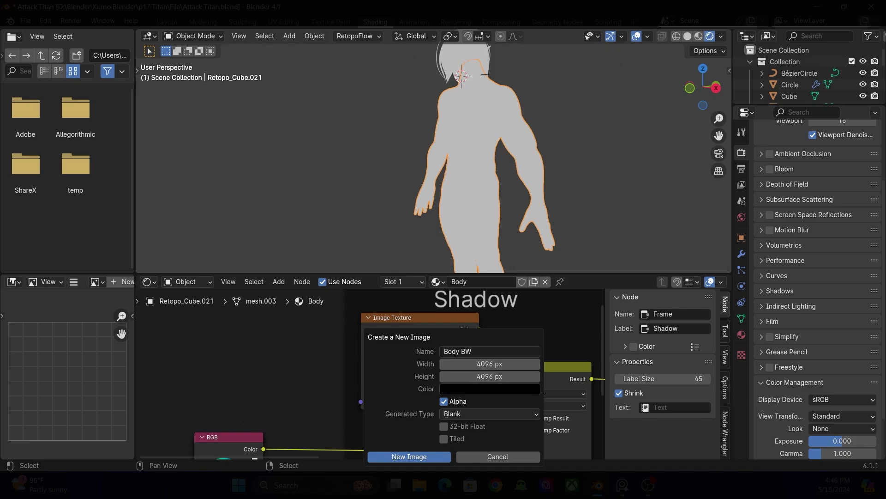
{"action": "key", "text": "Return"}
{"action": "scroll", "coordinate": [369, 374], "scroll_direction": "down", "scroll_amount": 3}
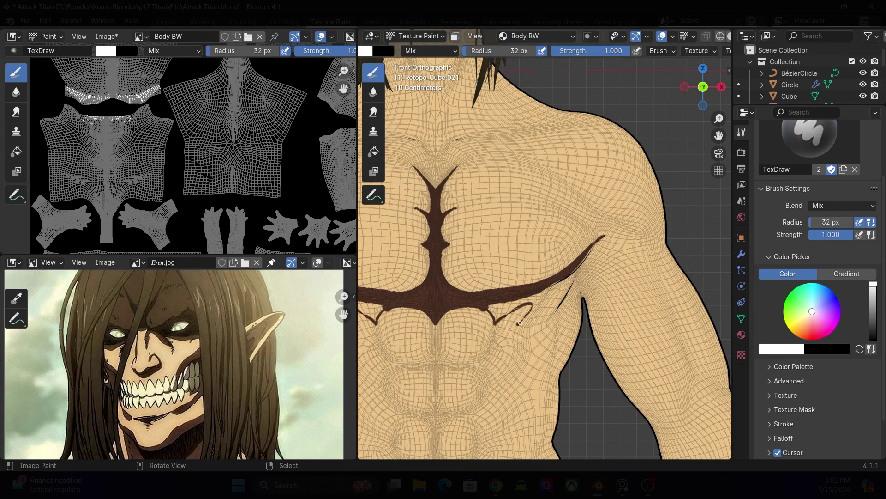
Step: Paint brown shadow strokes across the chest, then switch the paint colour to black
{"action": "mouse_move", "coordinate": [518, 323]}
{"action": "left_mouse_down"}
{"action": "mouse_move", "coordinate": [485, 300]}
{"action": "mouse_move", "coordinate": [526, 296]}
{"action": "left_mouse_up"}
{"action": "middle_click_drag", "start_coordinate": [526, 296], "coordinate": [577, 258]}
{"action": "left_click_drag", "start_coordinate": [577, 259], "coordinate": [609, 244]}
{"action": "key", "text": "x"}
{"action": "scroll", "coordinate": [574, 285], "scroll_direction": "down", "scroll_amount": 3}
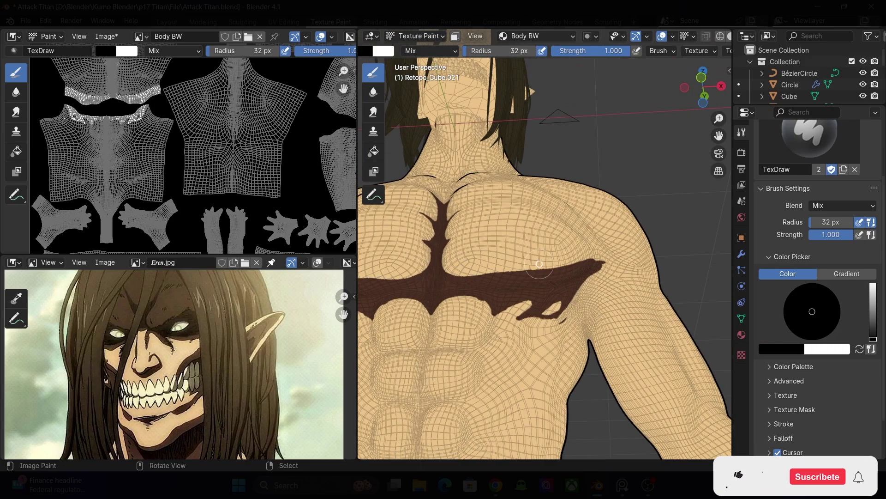
Step: Paint spiky shadow strokes near the shoulder in front view, then set the Color Ramp colour
{"action": "key", "text": "KP_1"}
{"action": "mouse_move", "coordinate": [544, 300]}
{"action": "middle_mouse_down", "text": "ctrl"}
{"action": "mouse_move", "coordinate": [544, 277]}
{"action": "mouse_move", "coordinate": [605, 311]}
{"action": "middle_mouse_up", "text": "ctrl"}
{"action": "key", "text": "x"}
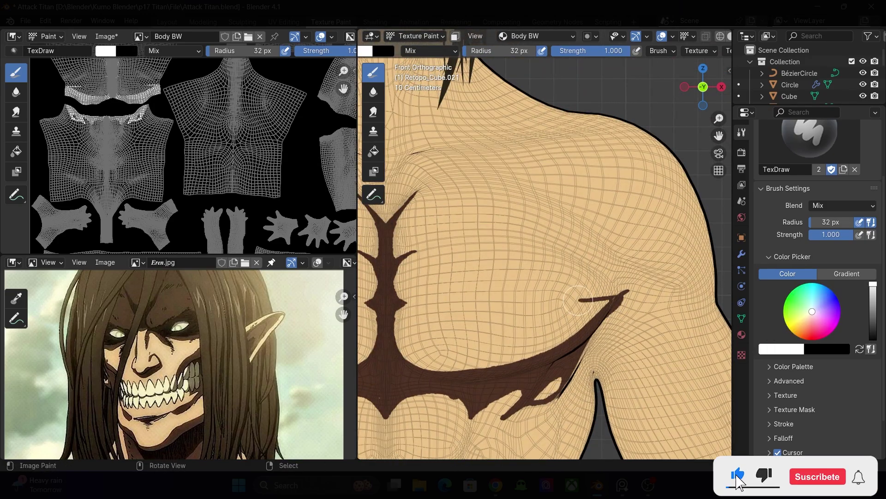
{"action": "mouse_move", "coordinate": [612, 282]}
{"action": "left_mouse_down"}
{"action": "mouse_move", "coordinate": [554, 240]}
{"action": "mouse_move", "coordinate": [609, 277]}
{"action": "left_mouse_up"}
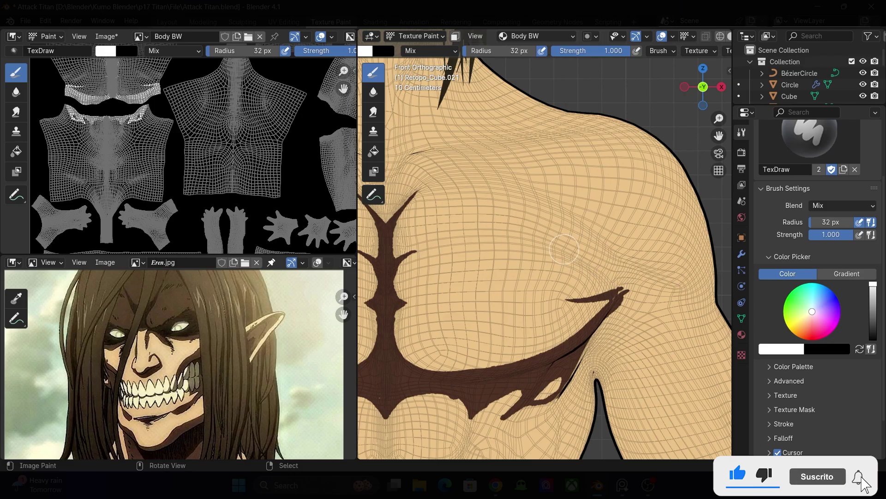
{"action": "mouse_move", "coordinate": [610, 277]}
{"action": "middle_mouse_down"}
{"action": "mouse_move", "coordinate": [548, 314]}
{"action": "mouse_move", "coordinate": [576, 247]}
{"action": "mouse_move", "coordinate": [536, 301]}
{"action": "mouse_move", "coordinate": [508, 291]}
{"action": "mouse_move", "coordinate": [643, 119]}
{"action": "middle_mouse_up"}
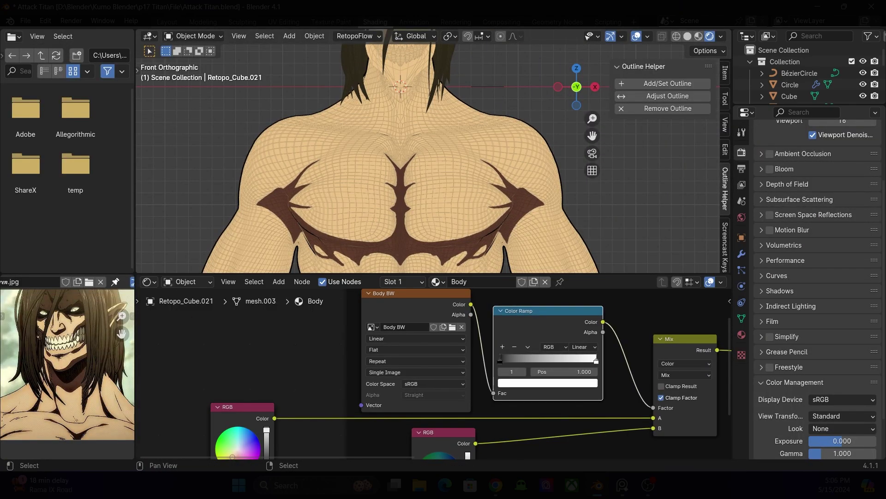
{"action": "left_click", "coordinate": [548, 382]}
{"action": "scroll", "coordinate": [558, 320], "scroll_direction": "down", "scroll_amount": 5}
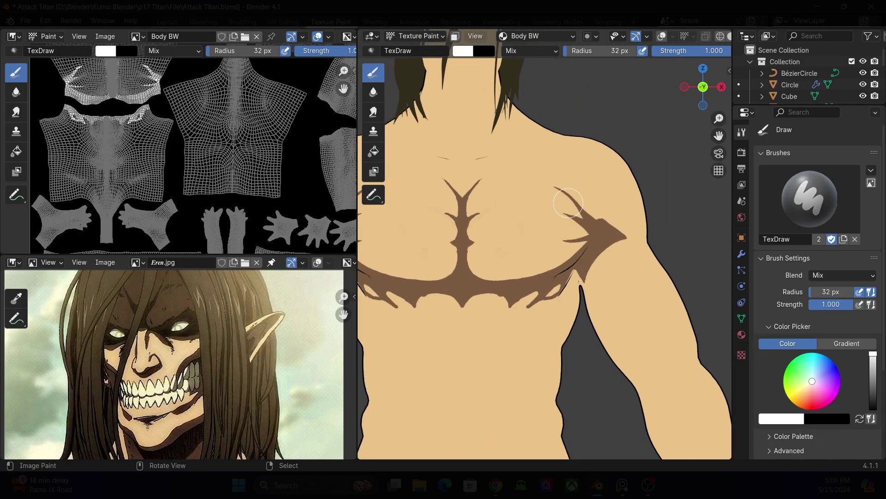
Step: Save the file, show the wireframe overlay, and paint shadows on the right shoulder
{"action": "key", "text": "ctrl+s"}
{"action": "key", "text": "shift+alt+z"}
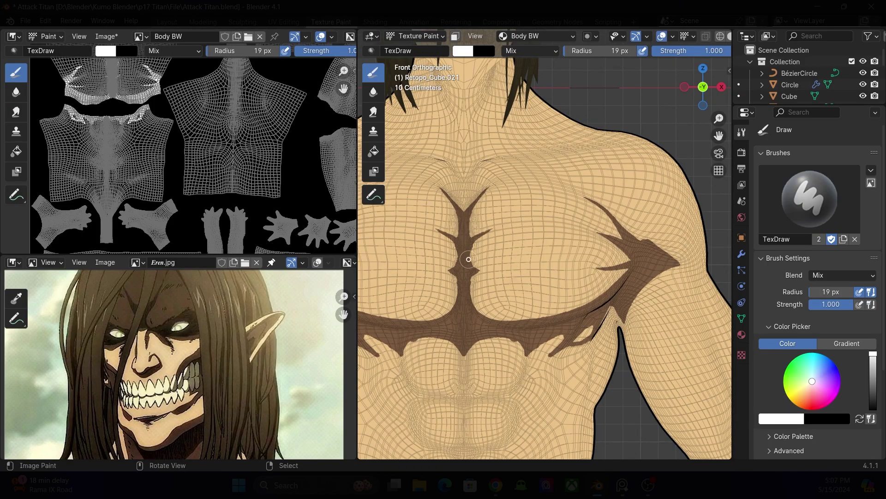
{"action": "scroll", "coordinate": [442, 247], "scroll_direction": "down", "scroll_amount": 1}
{"action": "key", "text": "x"}
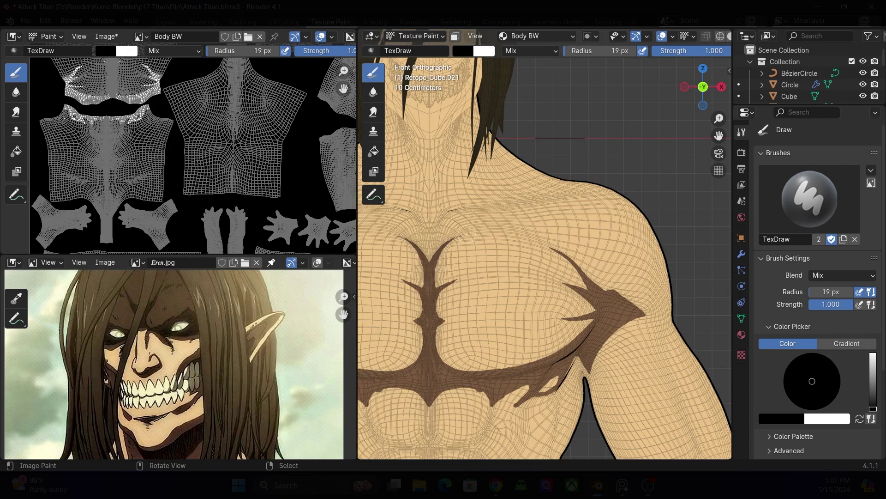
{"action": "key", "text": "x"}
{"action": "middle_click_drag", "start_coordinate": [663, 348], "coordinate": [554, 316], "text": "shift"}
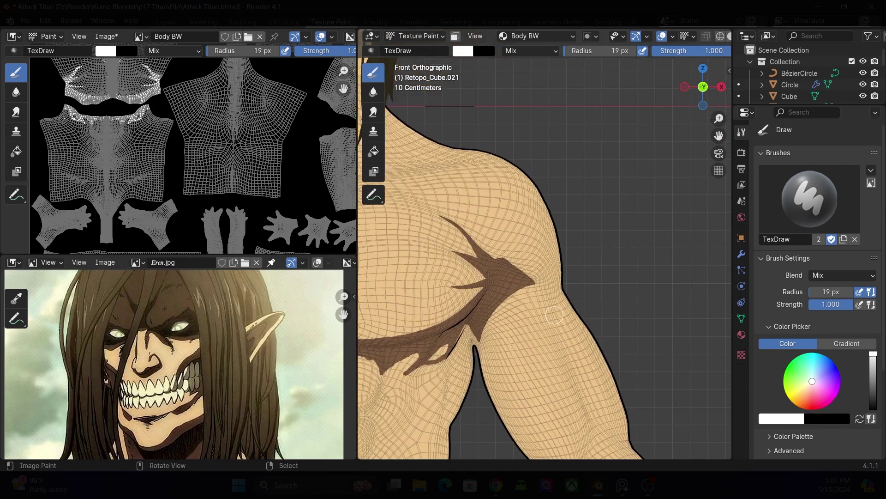
{"action": "scroll", "coordinate": [490, 312], "scroll_direction": "down", "scroll_amount": 1}
{"action": "key", "text": "x"}
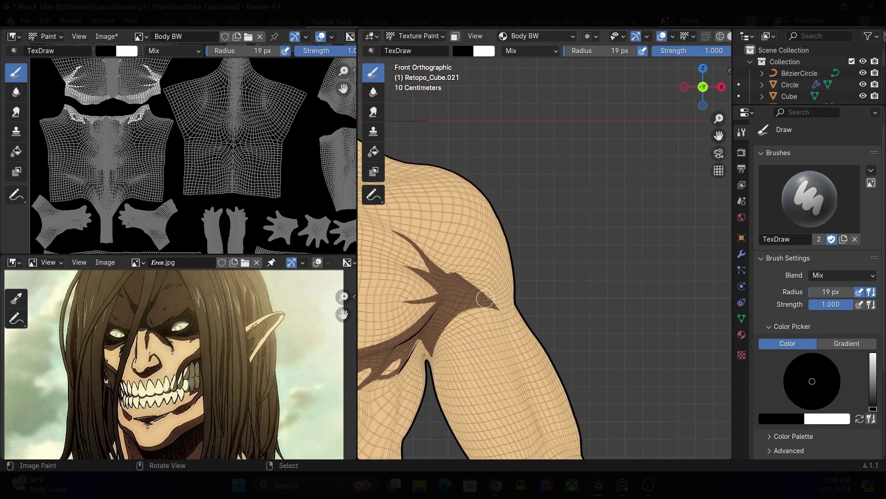
{"action": "key", "text": "x"}
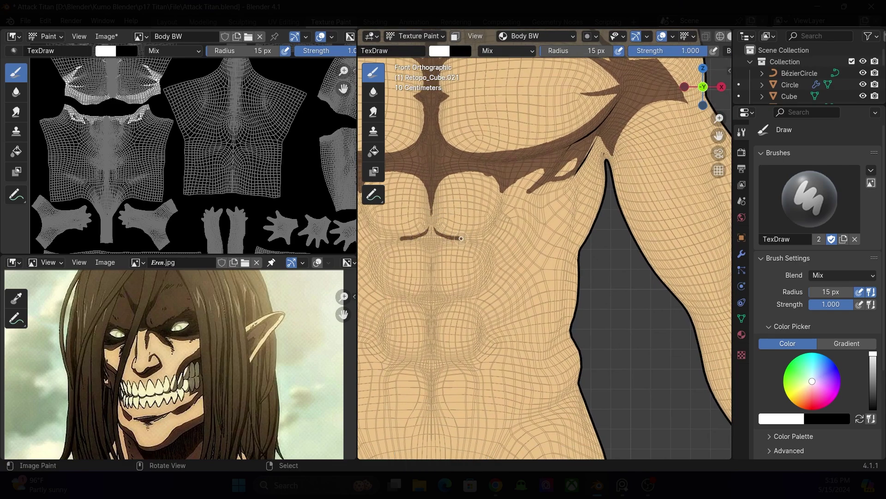
Step: Paint dark brown shadows over the chest, abs and torso side, then save Attack Titan.blend
{"action": "middle_click_drag", "start_coordinate": [461, 238], "coordinate": [490, 174]}
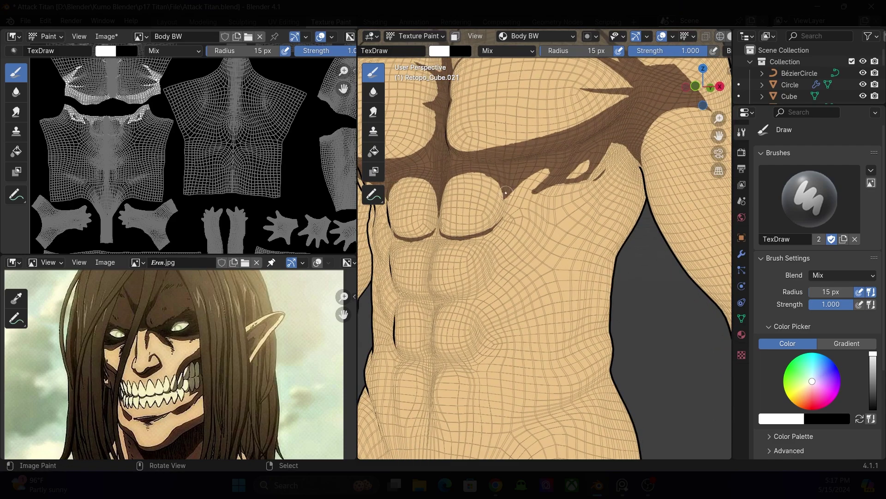
{"action": "middle_click_drag", "start_coordinate": [494, 231], "coordinate": [422, 227], "text": "alt"}
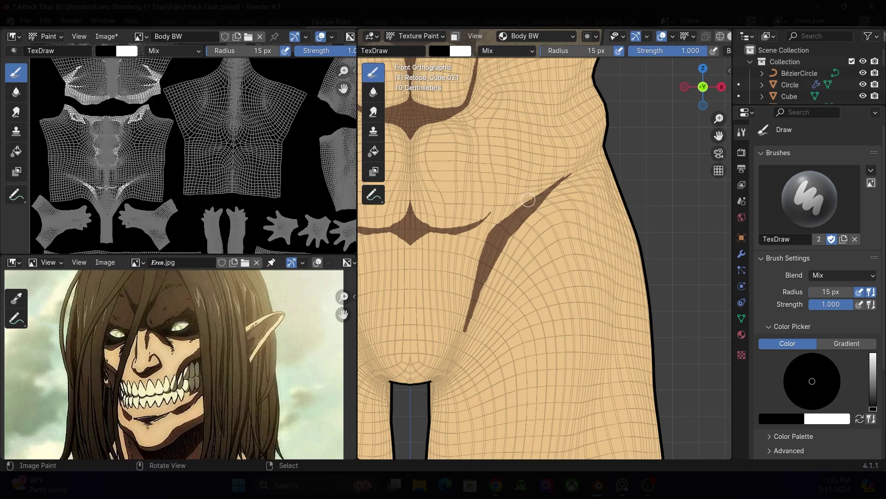
{"action": "scroll", "coordinate": [462, 339], "scroll_direction": "down", "scroll_amount": 5}
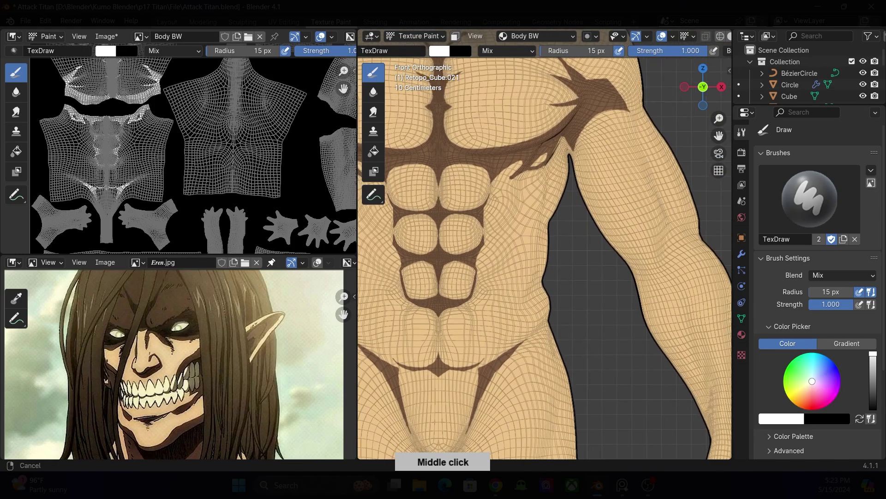
{"action": "middle_click_drag", "start_coordinate": [483, 319], "coordinate": [415, 334]}
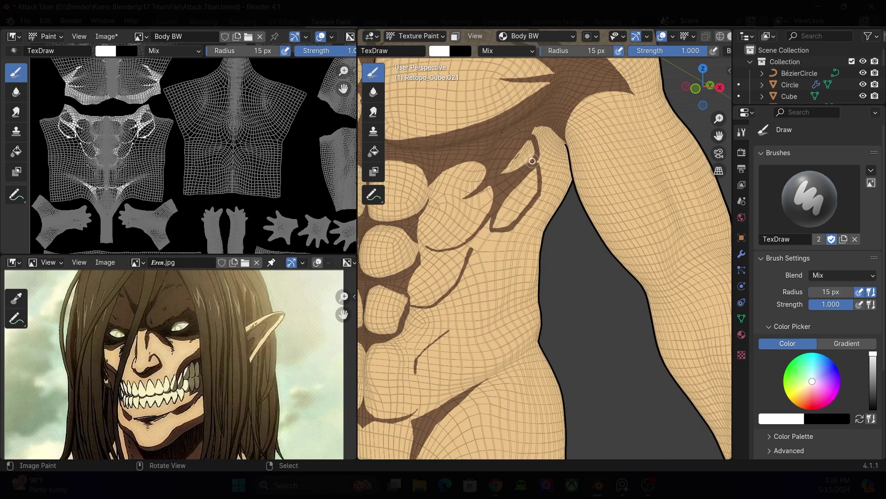
{"action": "key", "text": "x"}
{"action": "key", "text": "x"}
{"action": "middle_click_drag", "start_coordinate": [557, 131], "coordinate": [554, 152]}
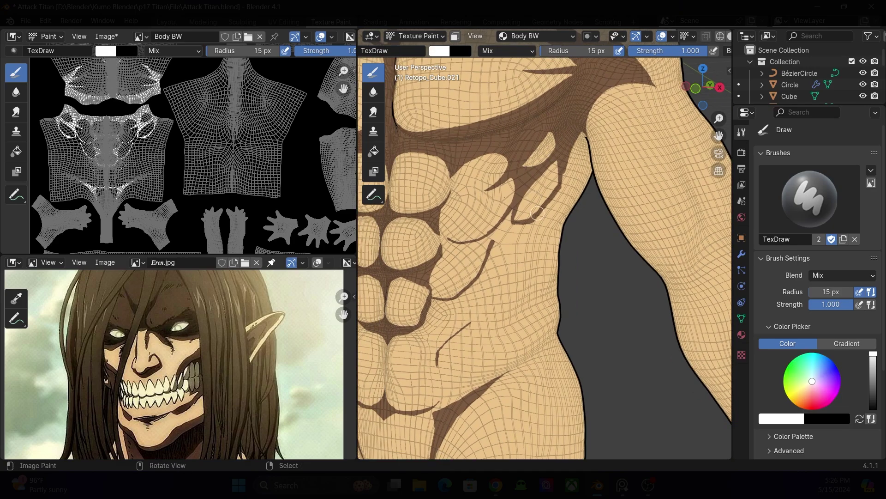
{"action": "key", "text": "x"}
{"action": "key", "text": "x"}
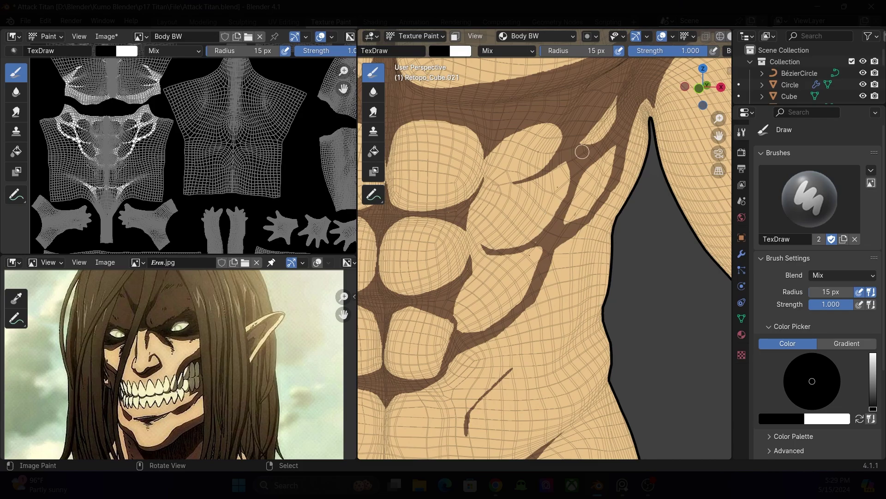
{"action": "mouse_move", "coordinate": [582, 152]}
{"action": "middle_mouse_down"}
{"action": "mouse_move", "coordinate": [444, 355]}
{"action": "mouse_move", "coordinate": [637, 152]}
{"action": "mouse_move", "coordinate": [577, 194]}
{"action": "middle_mouse_up"}
{"action": "key", "text": "x"}
{"action": "scroll", "coordinate": [544, 220], "scroll_direction": "up", "scroll_amount": 5}
{"action": "key", "text": "ctrl+s"}
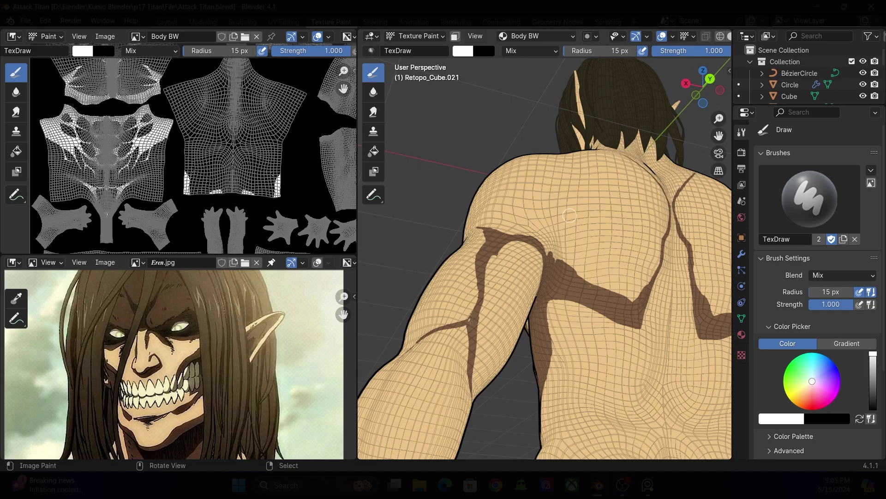
Step: Paint shoulder-blade and spine shadow lines across the titan's back, swapping between black and white
{"action": "middle_click_drag", "start_coordinate": [570, 215], "coordinate": [524, 322]}
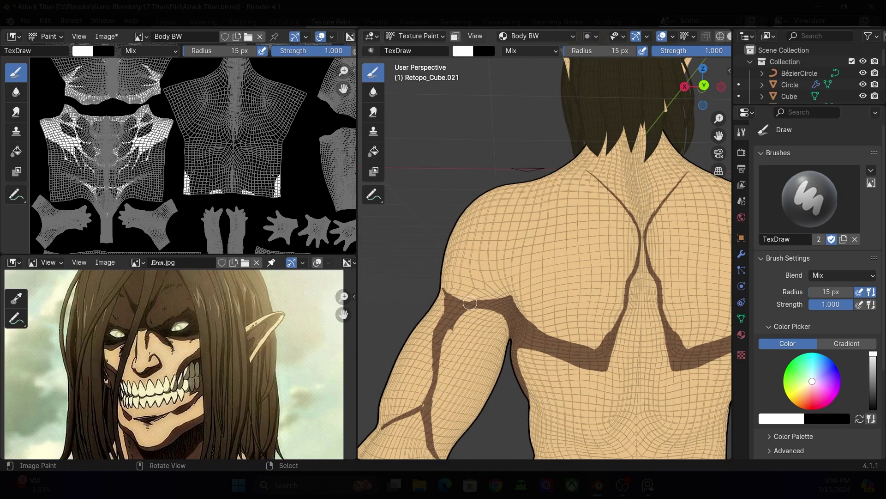
{"action": "middle_click_drag", "start_coordinate": [476, 302], "coordinate": [513, 297]}
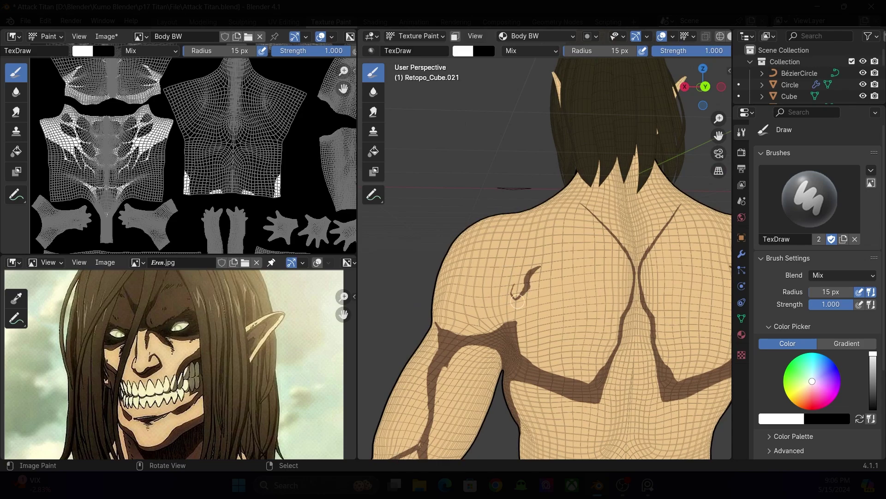
{"action": "middle_click_drag", "start_coordinate": [537, 271], "coordinate": [549, 350]}
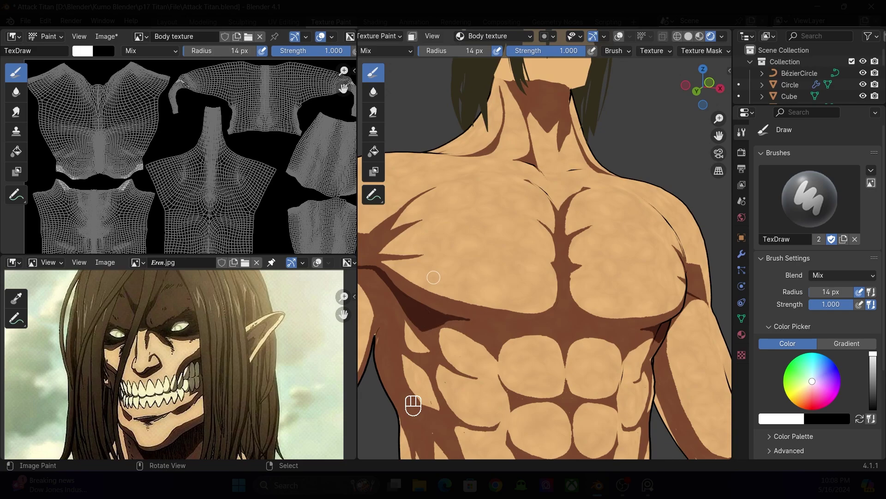
{"action": "key", "text": "x"}
{"action": "middle_click_drag", "start_coordinate": [433, 277], "coordinate": [481, 324]}
{"action": "key", "text": "x"}
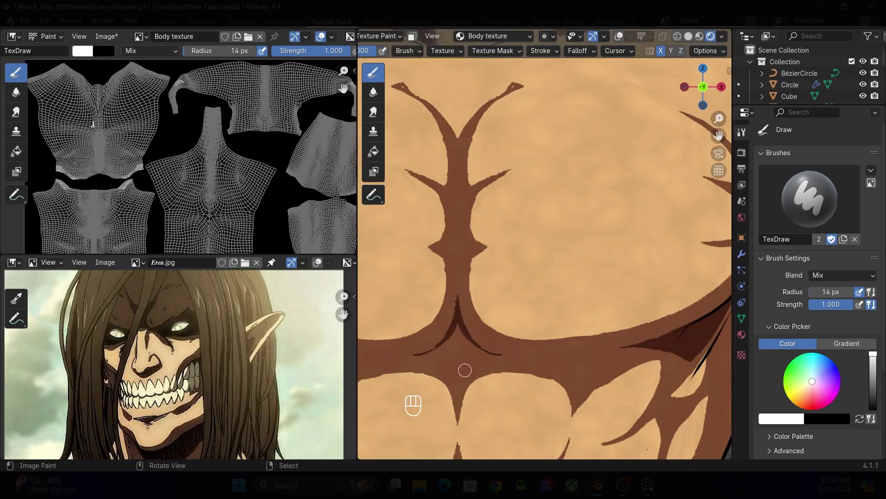
Step: Darken the back's diamond shadow, lower band edge and left-side fold, undoing one bad stroke
{"action": "left_click_drag", "start_coordinate": [459, 391], "coordinate": [455, 337]}
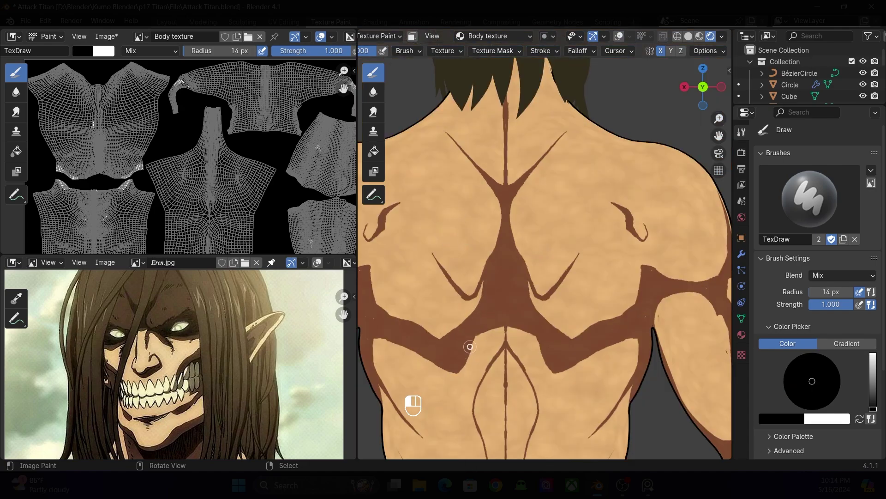
{"action": "key", "text": "ctrl+z"}
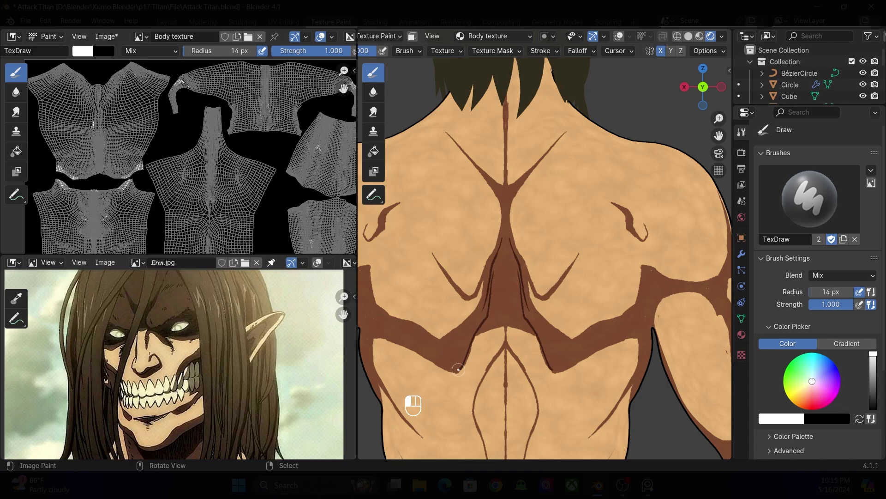
{"action": "left_click_drag", "start_coordinate": [391, 341], "coordinate": [470, 337]}
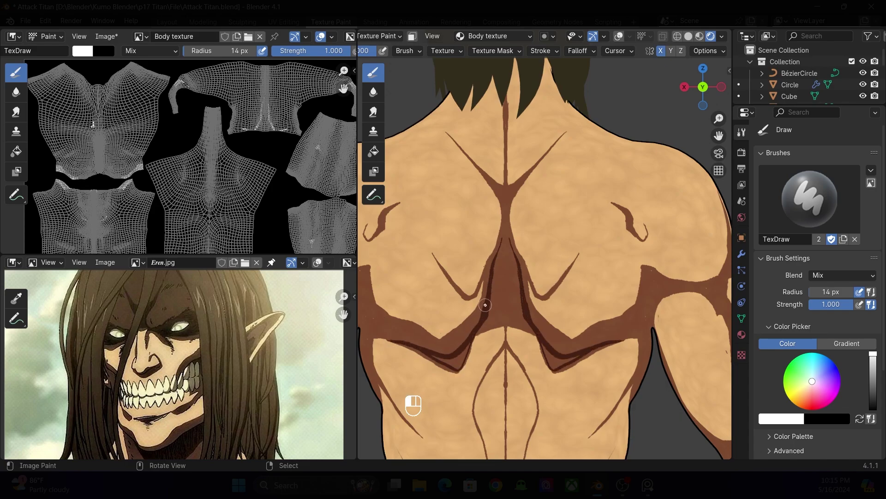
{"action": "middle_click_drag", "start_coordinate": [432, 355], "coordinate": [499, 223], "text": "ctrl"}
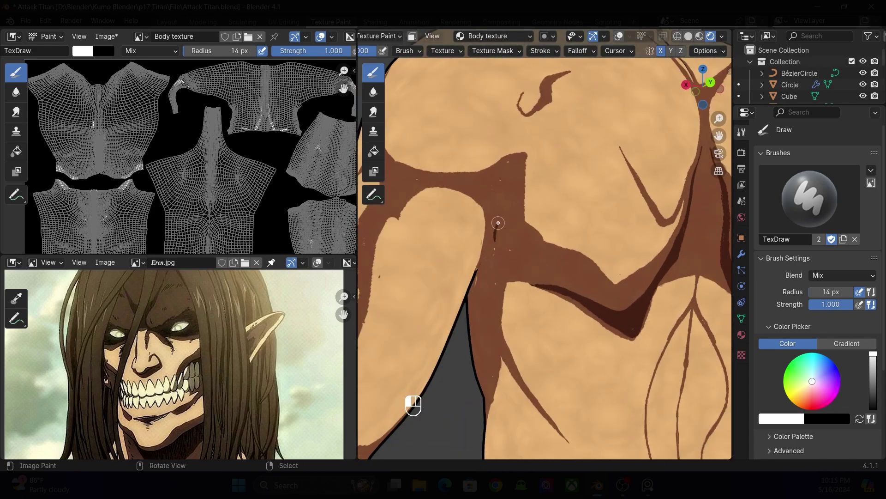
{"action": "mouse_move", "coordinate": [508, 178]}
{"action": "left_mouse_down"}
{"action": "mouse_move", "coordinate": [482, 182]}
{"action": "mouse_move", "coordinate": [486, 245]}
{"action": "left_mouse_up"}
{"action": "mouse_move", "coordinate": [486, 244]}
{"action": "middle_mouse_down"}
{"action": "mouse_move", "coordinate": [496, 183]}
{"action": "mouse_move", "coordinate": [534, 254]}
{"action": "middle_mouse_up"}
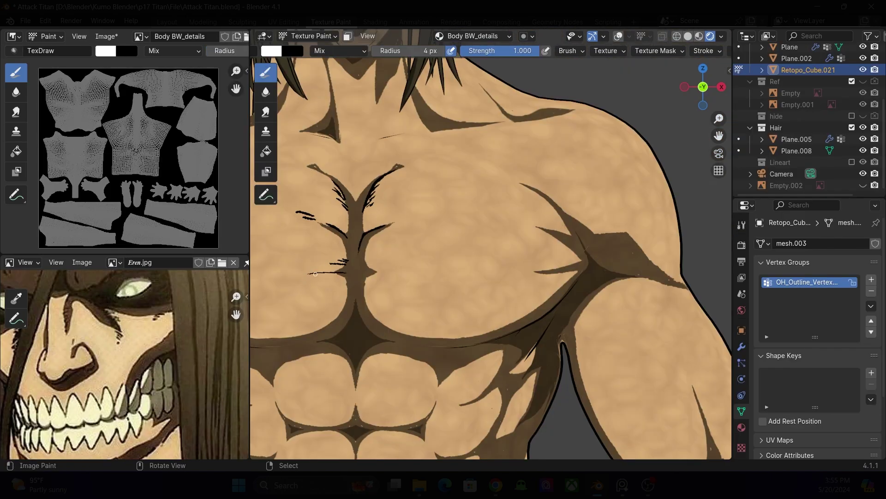
Step: Ink thin dark lines across the chest and short dashes beside the collarbone
{"action": "middle_click_drag", "start_coordinate": [296, 282], "coordinate": [431, 193]}
{"action": "left_click_drag", "start_coordinate": [340, 332], "coordinate": [336, 299]}
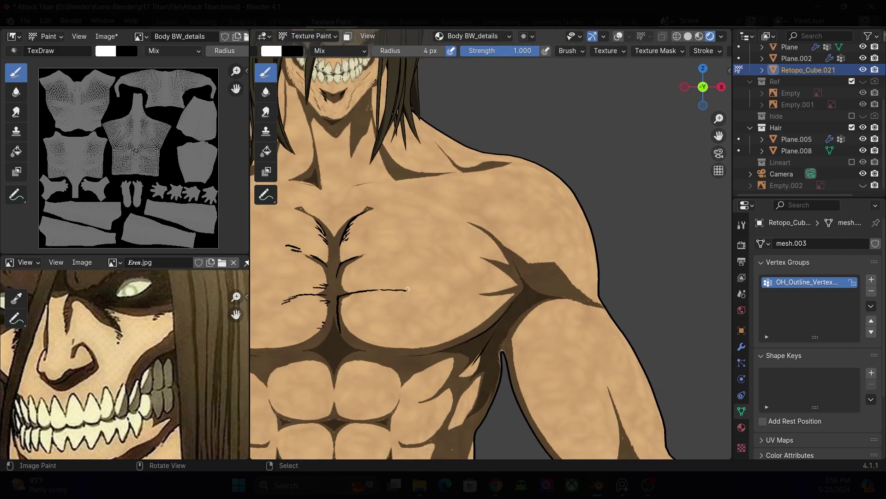
{"action": "mouse_move", "coordinate": [340, 302]}
{"action": "middle_mouse_down", "text": "shift"}
{"action": "mouse_move", "coordinate": [341, 174]}
{"action": "mouse_move", "coordinate": [372, 205]}
{"action": "middle_mouse_up", "text": "shift"}
{"action": "left_click_drag", "start_coordinate": [372, 204], "coordinate": [406, 206]}
{"action": "middle_click_drag", "start_coordinate": [411, 204], "coordinate": [353, 231], "text": "shift"}
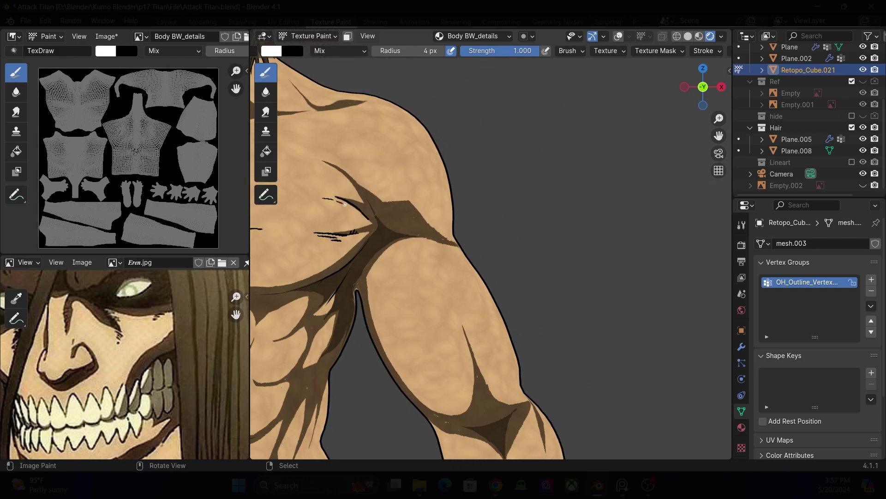
{"action": "middle_click_drag", "start_coordinate": [369, 202], "coordinate": [361, 195]}
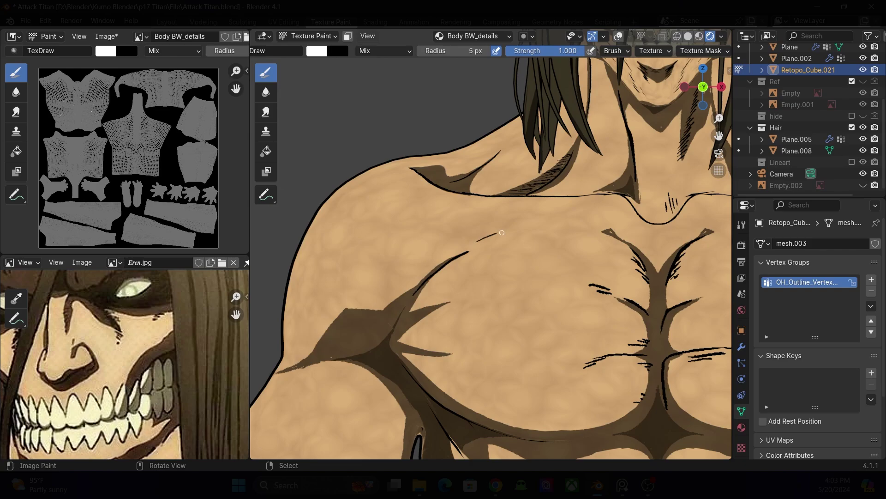
{"action": "left_click_drag", "start_coordinate": [490, 236], "coordinate": [508, 233]}
{"action": "middle_click_drag", "start_coordinate": [471, 206], "coordinate": [489, 225], "text": "shift"}
{"action": "left_click_drag", "start_coordinate": [485, 225], "coordinate": [499, 224]}
{"action": "left_click_drag", "start_coordinate": [487, 227], "coordinate": [498, 227]}
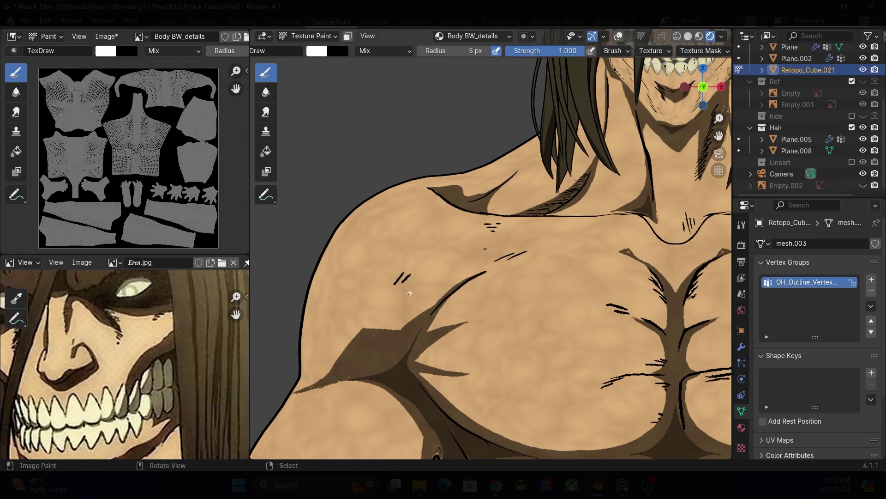
{"action": "left_click_drag", "start_coordinate": [406, 297], "coordinate": [412, 290]}
{"action": "middle_click_drag", "start_coordinate": [410, 293], "coordinate": [339, 282], "text": "ctrl"}
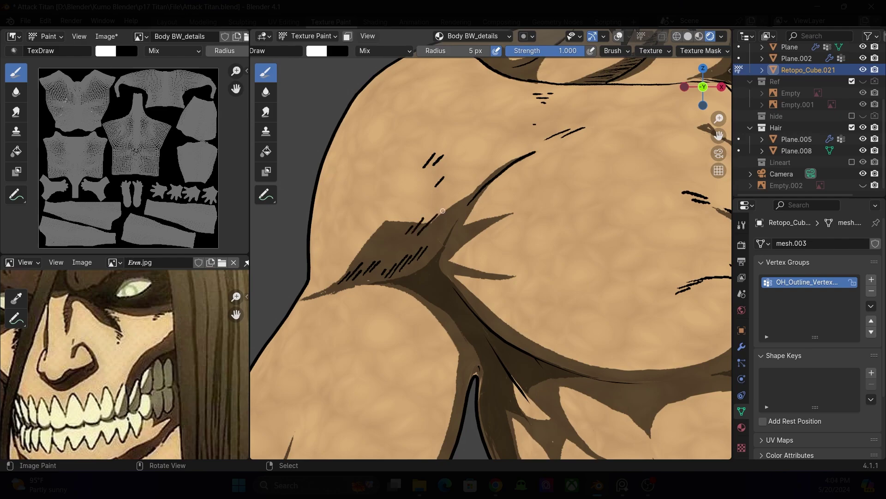
Step: Paint line-art hatching strokes over the shoulder
{"action": "middle_click_drag", "start_coordinate": [443, 211], "coordinate": [407, 208], "text": "ctrl"}
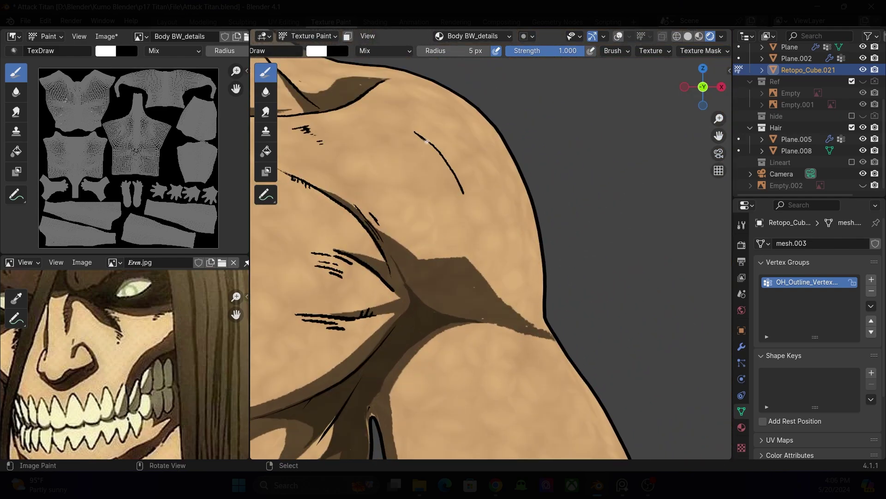
{"action": "mouse_move", "coordinate": [445, 158]}
{"action": "middle_mouse_down", "text": "ctrl"}
{"action": "mouse_move", "coordinate": [416, 194]}
{"action": "mouse_move", "coordinate": [424, 188]}
{"action": "middle_mouse_up", "text": "ctrl"}
{"action": "left_click_drag", "start_coordinate": [425, 188], "coordinate": [435, 232]}
{"action": "middle_click_drag", "start_coordinate": [435, 233], "coordinate": [422, 189], "text": "ctrl"}
{"action": "mouse_move", "coordinate": [422, 187]}
{"action": "left_mouse_down"}
{"action": "mouse_move", "coordinate": [434, 237]}
{"action": "mouse_move", "coordinate": [446, 236]}
{"action": "left_mouse_up"}
{"action": "middle_click_drag", "start_coordinate": [445, 236], "coordinate": [436, 217], "text": "ctrl"}
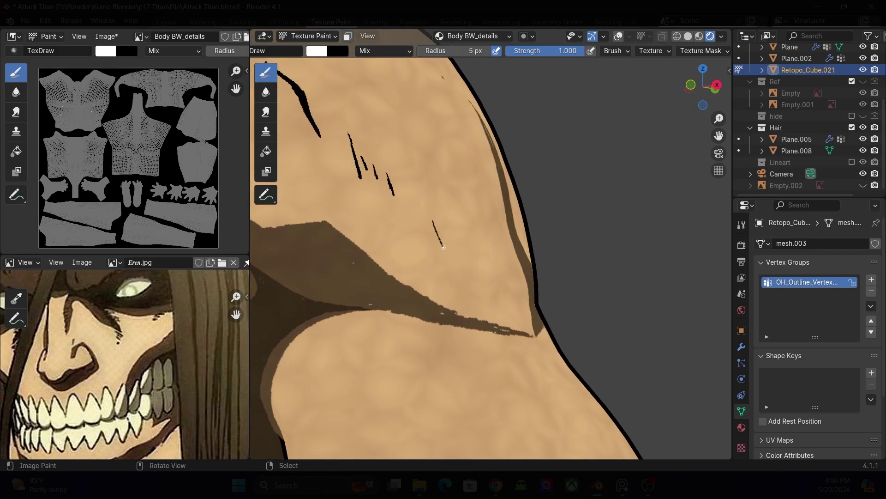
{"action": "left_click_drag", "start_coordinate": [437, 224], "coordinate": [457, 256]}
{"action": "mouse_move", "coordinate": [457, 256]}
{"action": "middle_mouse_down", "text": "ctrl"}
{"action": "mouse_move", "coordinate": [443, 240]}
{"action": "mouse_move", "coordinate": [499, 253]}
{"action": "mouse_move", "coordinate": [355, 186]}
{"action": "middle_mouse_up", "text": "ctrl"}
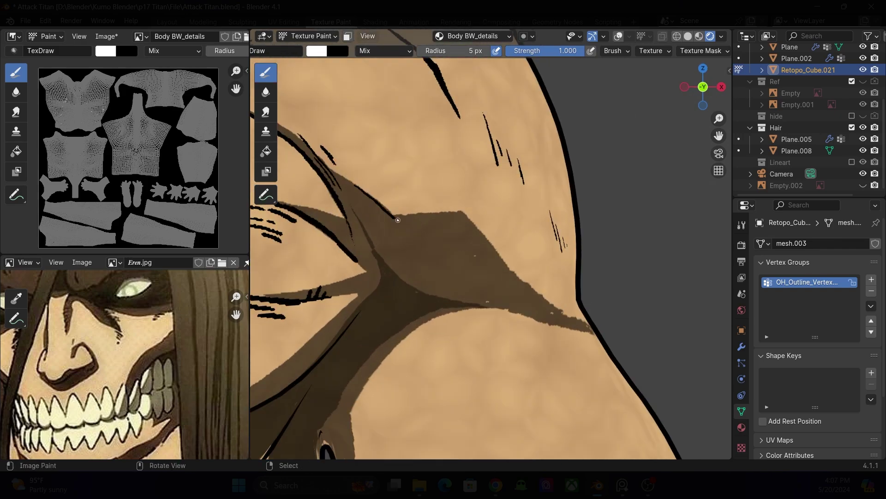
{"action": "mouse_move", "coordinate": [399, 212]}
{"action": "middle_mouse_down", "text": "shift"}
{"action": "mouse_move", "coordinate": [377, 175]}
{"action": "mouse_move", "coordinate": [370, 210]}
{"action": "middle_mouse_up", "text": "shift"}
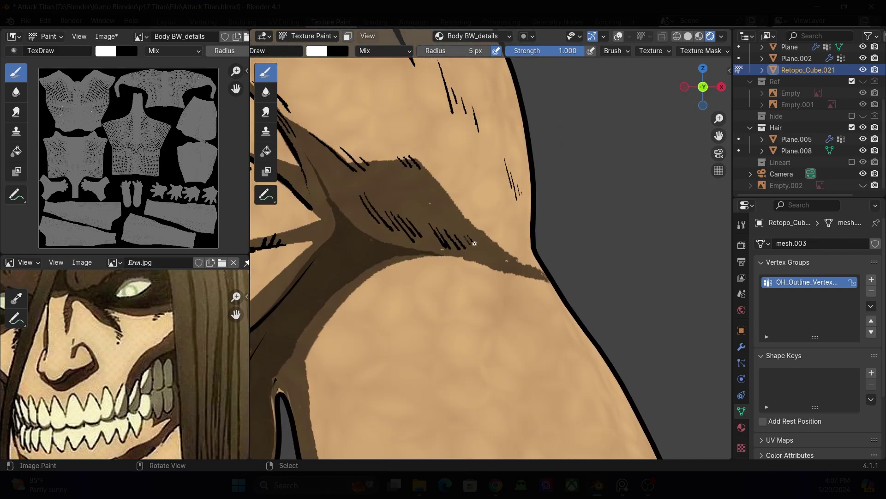
{"action": "mouse_move", "coordinate": [475, 243]}
{"action": "middle_mouse_down"}
{"action": "mouse_move", "coordinate": [466, 233]}
{"action": "mouse_move", "coordinate": [467, 259]}
{"action": "middle_mouse_up"}
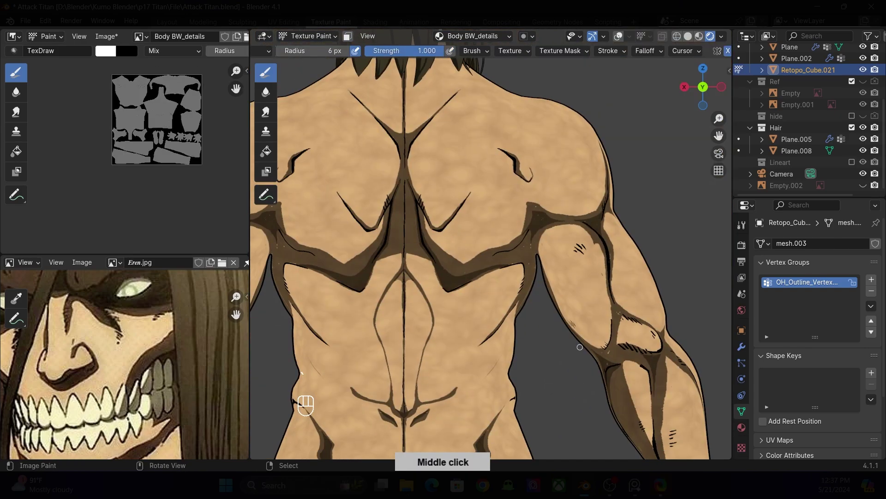
{"action": "mouse_move", "coordinate": [443, 259]}
{"action": "middle_mouse_down", "text": "ctrl"}
{"action": "mouse_move", "coordinate": [443, 230]}
{"action": "mouse_move", "coordinate": [374, 282]}
{"action": "mouse_move", "coordinate": [383, 303]}
{"action": "middle_mouse_up", "text": "ctrl"}
{"action": "mouse_move", "coordinate": [423, 272]}
{"action": "middle_mouse_down", "text": "shift"}
{"action": "mouse_move", "coordinate": [344, 283]}
{"action": "mouse_move", "coordinate": [312, 273]}
{"action": "mouse_move", "coordinate": [305, 255]}
{"action": "mouse_move", "coordinate": [334, 198]}
{"action": "mouse_move", "coordinate": [323, 187]}
{"action": "middle_mouse_up", "text": "shift"}
{"action": "scroll", "coordinate": [306, 257], "scroll_direction": "up", "scroll_amount": 2}
Step: Swap paint colours and rework strokes on the front of the lower torso and abdomen
{"action": "key", "text": "ctrl+z"}
{"action": "key", "text": "ctrl+shift+z"}
{"action": "key", "text": "x"}
{"action": "key", "text": "x"}
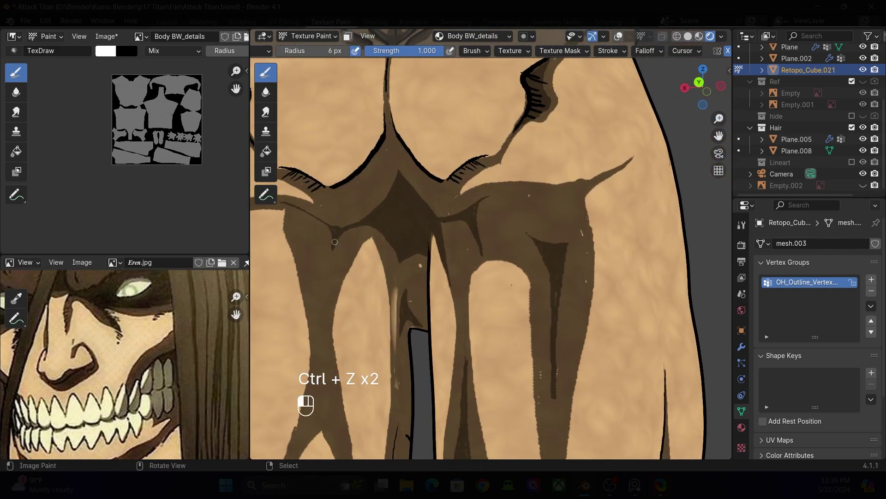
{"action": "key", "text": "KP_1"}
{"action": "middle_click_drag", "start_coordinate": [383, 185], "coordinate": [395, 164], "text": "shift"}
{"action": "scroll", "coordinate": [379, 141], "scroll_direction": "down", "scroll_amount": 5}
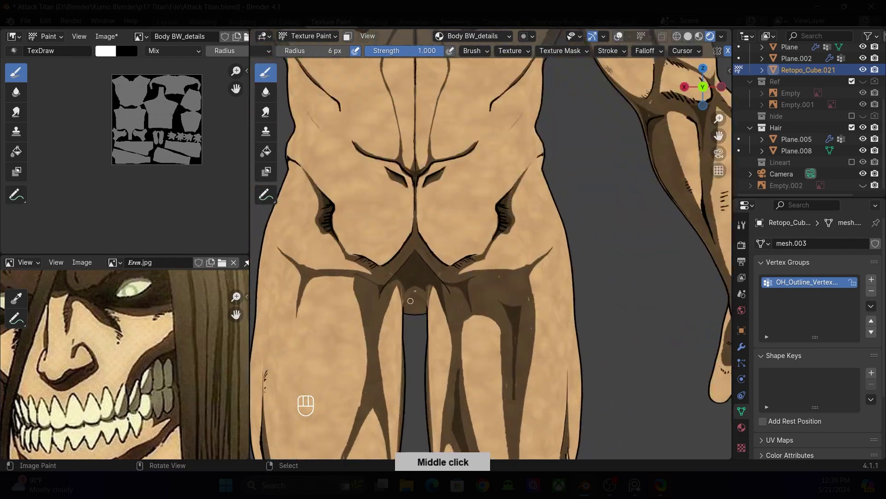
{"action": "scroll", "coordinate": [367, 349], "scroll_direction": "up", "scroll_amount": 5}
{"action": "key", "text": "ctrl+z"}
{"action": "middle_click_drag", "start_coordinate": [362, 277], "coordinate": [495, 267], "text": "shift"}
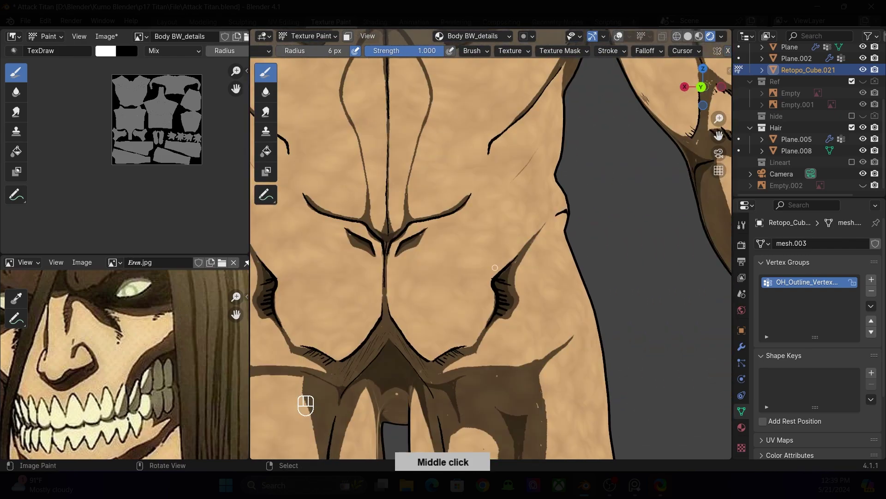
{"action": "middle_click_drag", "start_coordinate": [400, 224], "coordinate": [316, 282], "text": "shift"}
Step: Inspect the titan's back and right shoulder, then return to the front chest
{"action": "key", "text": "ctrl+KP_1"}
{"action": "scroll", "coordinate": [384, 349], "scroll_direction": "up", "scroll_amount": 3}
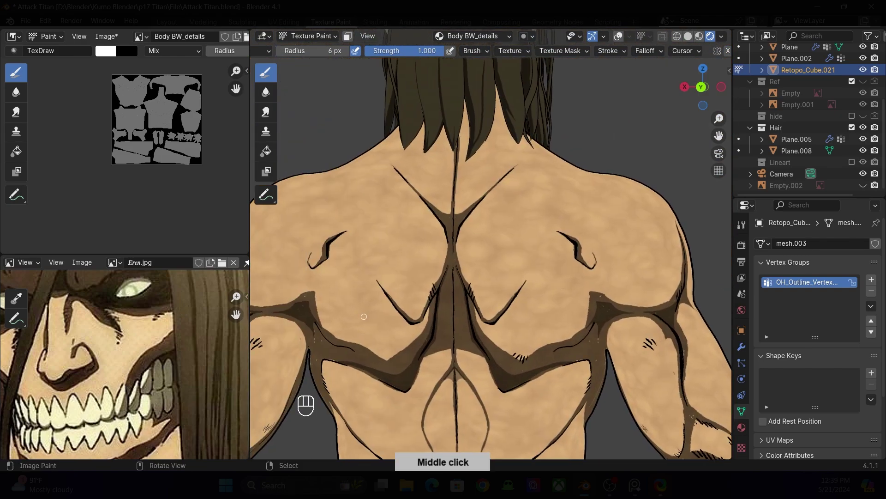
{"action": "scroll", "coordinate": [353, 312], "scroll_direction": "up", "scroll_amount": 2}
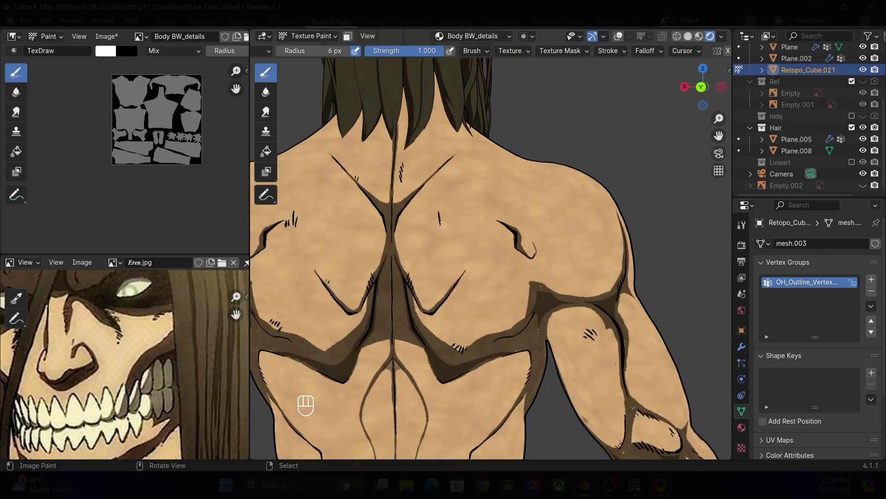
{"action": "middle_click_drag", "start_coordinate": [353, 313], "coordinate": [258, 258], "text": "shift"}
{"action": "middle_click_drag", "start_coordinate": [305, 351], "coordinate": [306, 401], "text": "ctrl"}
{"action": "middle_click_drag", "start_coordinate": [461, 258], "coordinate": [554, 258]}
{"action": "scroll", "coordinate": [489, 259], "scroll_direction": "up", "scroll_amount": 1}
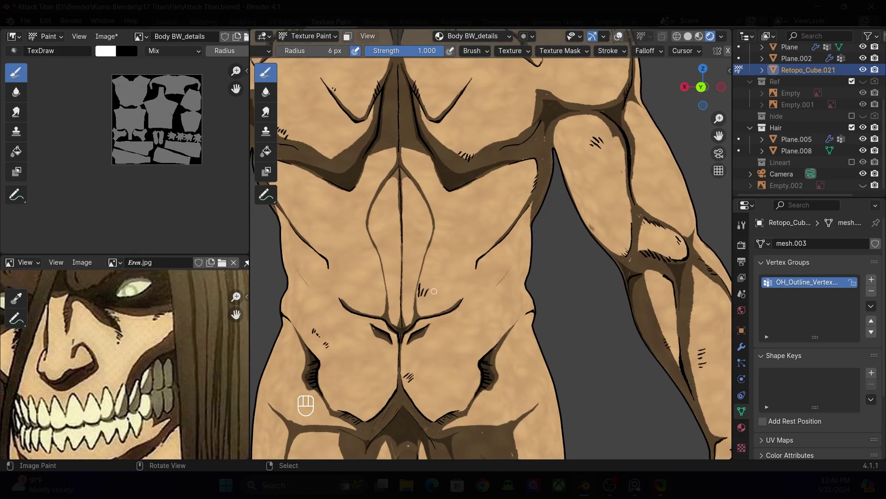
{"action": "middle_click_drag", "start_coordinate": [489, 230], "coordinate": [499, 324], "text": "shift"}
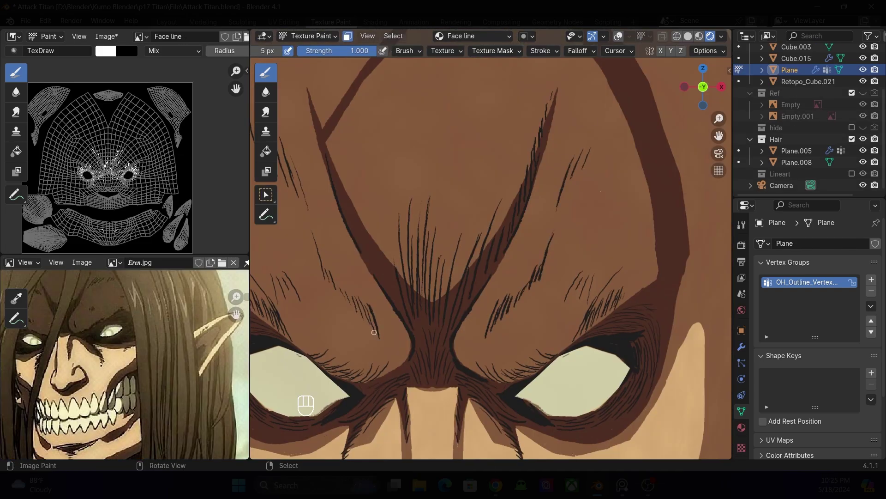
Step: Paint a hatching stroke above the left eye, undo it, and frame the face front-on
{"action": "left_click_drag", "start_coordinate": [378, 190], "coordinate": [384, 223]}
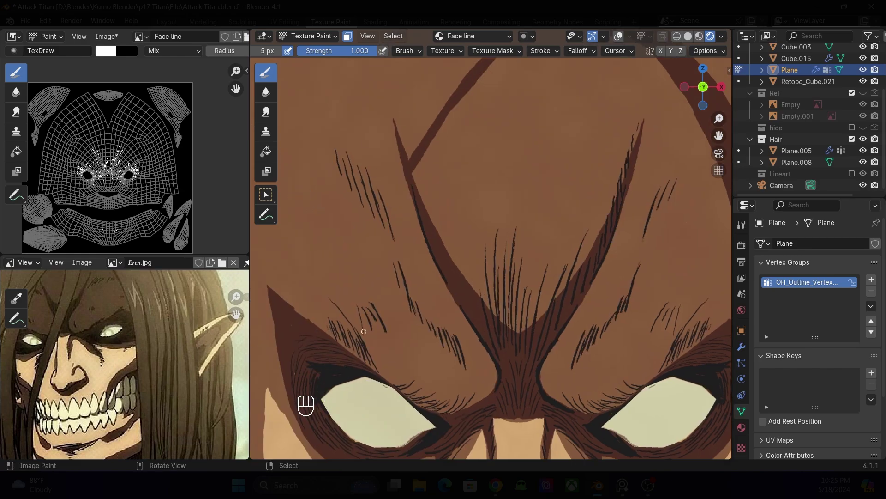
{"action": "key", "text": "ctrl+z"}
{"action": "middle_click_drag", "start_coordinate": [364, 331], "coordinate": [460, 331], "text": "shift"}
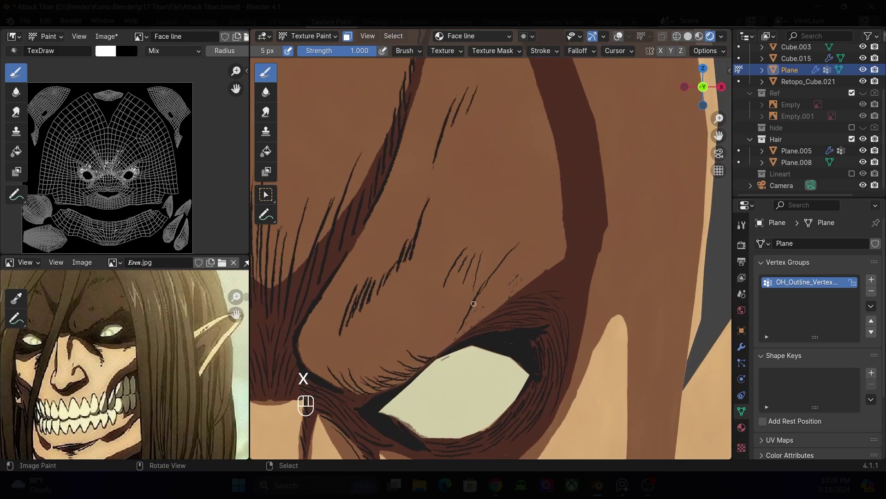
{"action": "middle_click_drag", "start_coordinate": [476, 299], "coordinate": [401, 288], "text": "shift"}
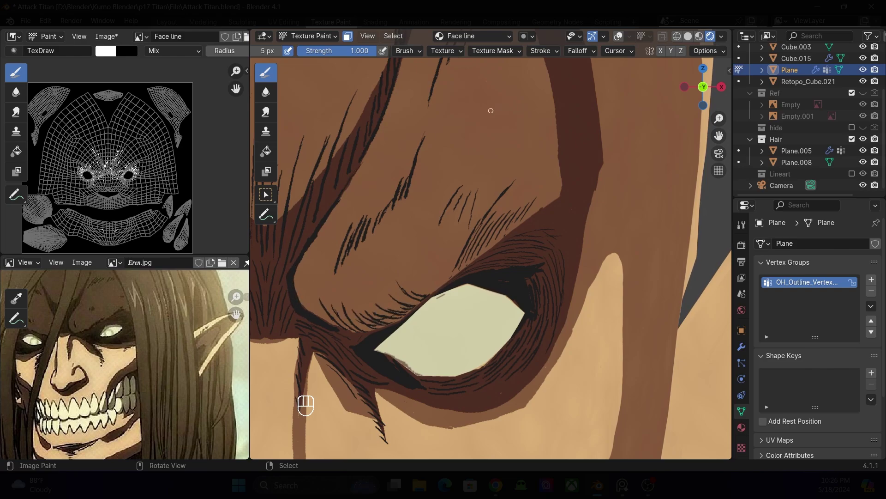
{"action": "middle_click_drag", "start_coordinate": [491, 111], "coordinate": [373, 222]}
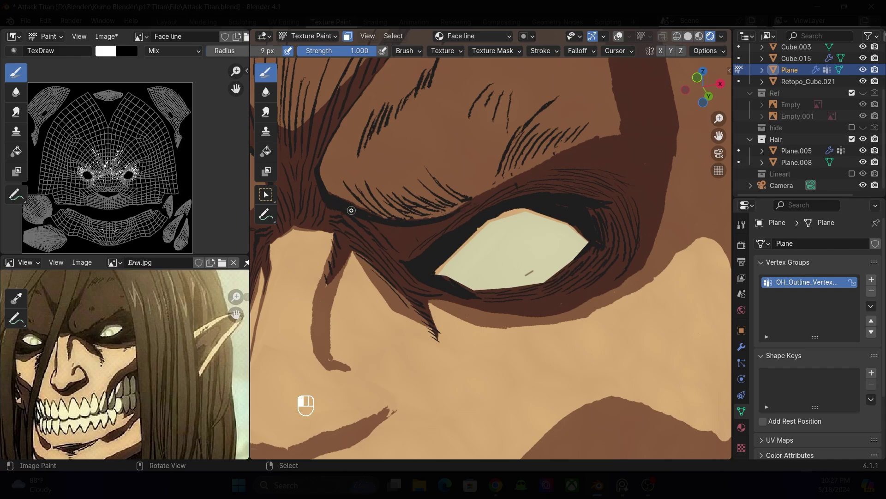
{"action": "key", "text": "KP_1"}
{"action": "scroll", "coordinate": [462, 300], "scroll_direction": "up", "scroll_amount": 3}
{"action": "middle_click_drag", "start_coordinate": [508, 286], "coordinate": [480, 387], "text": "ctrl"}
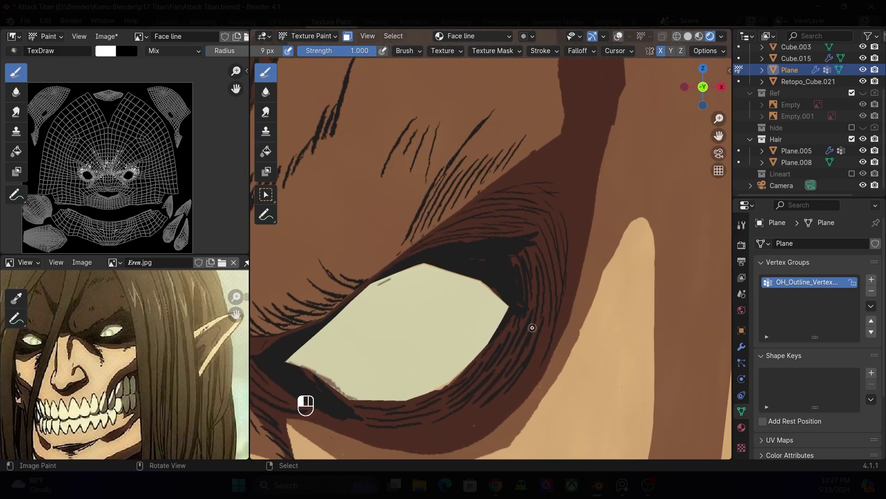
Step: Refine hatching around the eyes, undoing two unwanted strokes, and check the right eye
{"action": "middle_click_drag", "start_coordinate": [481, 260], "coordinate": [379, 261]}
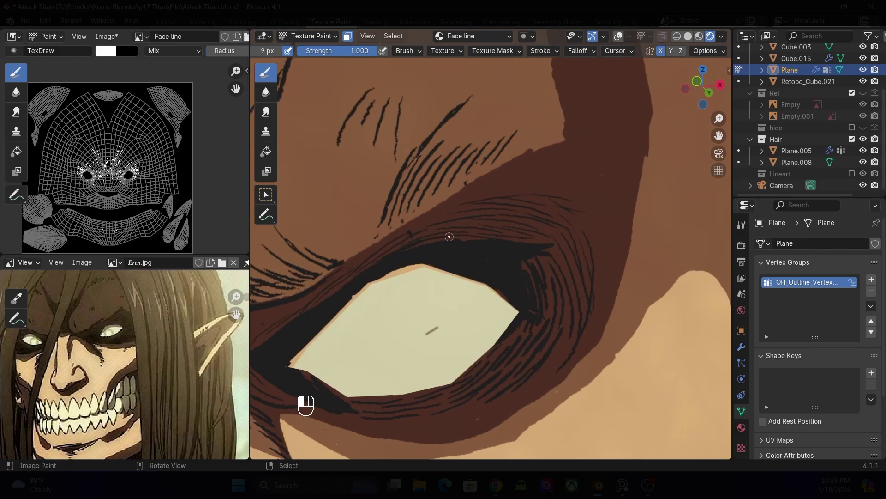
{"action": "middle_click_drag", "start_coordinate": [477, 202], "coordinate": [552, 227], "text": "shift"}
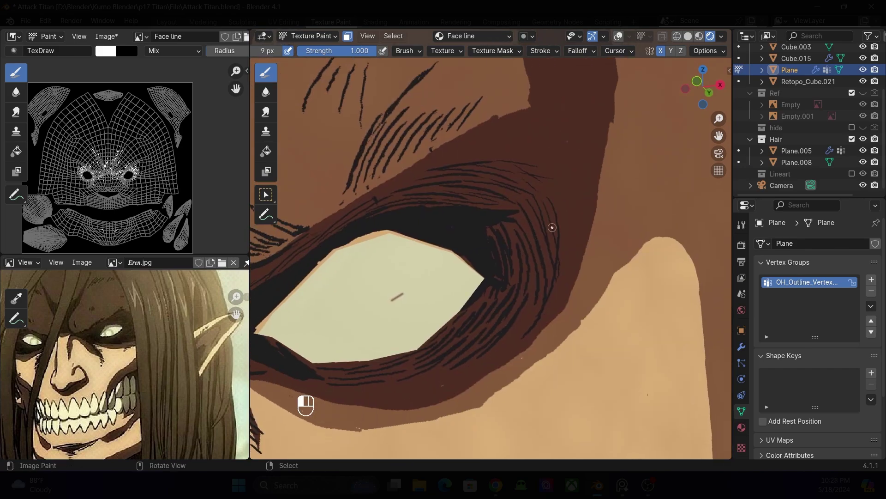
{"action": "middle_click_drag", "start_coordinate": [539, 168], "coordinate": [537, 219], "text": "ctrl"}
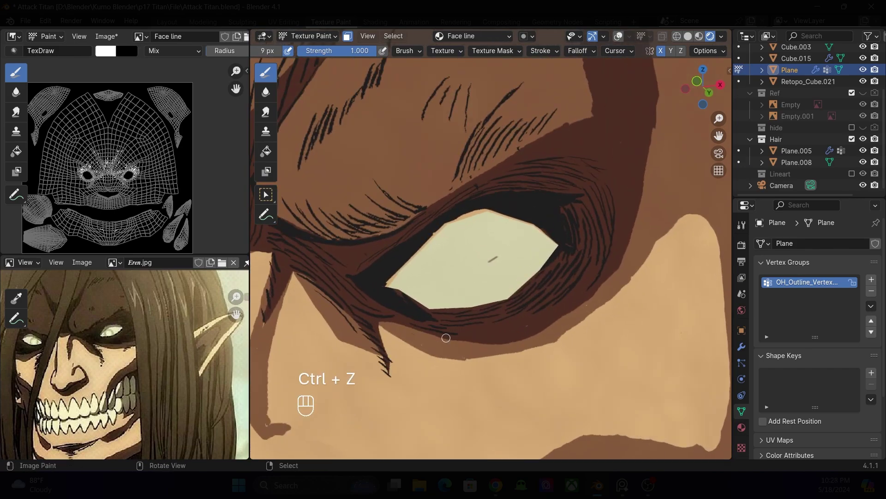
{"action": "scroll", "coordinate": [462, 244], "scroll_direction": "down", "scroll_amount": 4}
{"action": "middle_click_drag", "start_coordinate": [437, 313], "coordinate": [402, 296]}
{"action": "key", "text": "ctrl+z"}
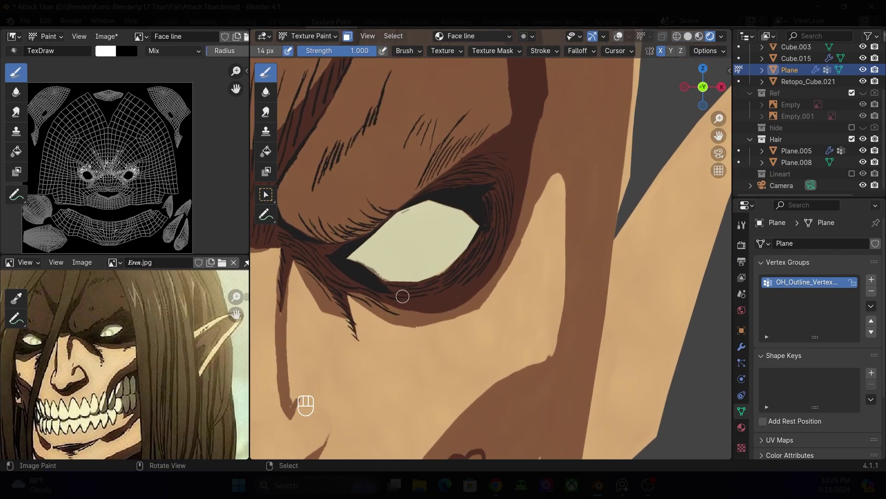
{"action": "key", "text": "ctrl+z"}
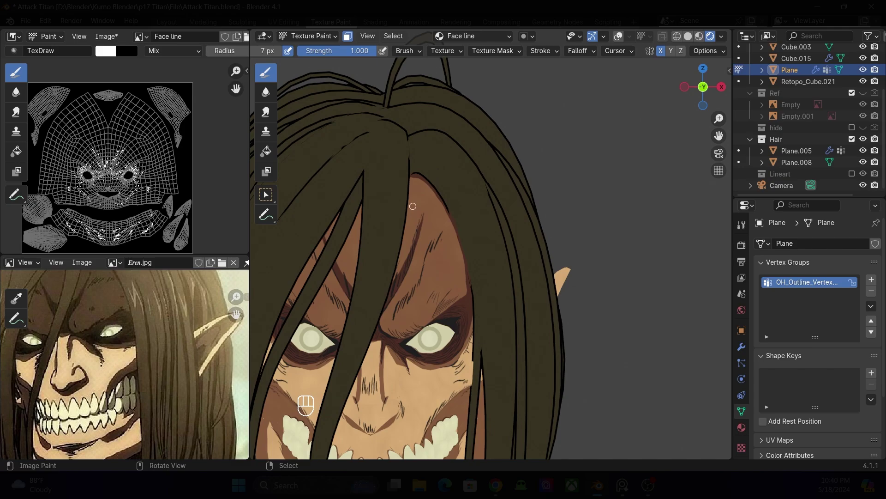
{"action": "middle_click_drag", "start_coordinate": [482, 211], "coordinate": [406, 290], "text": "shift"}
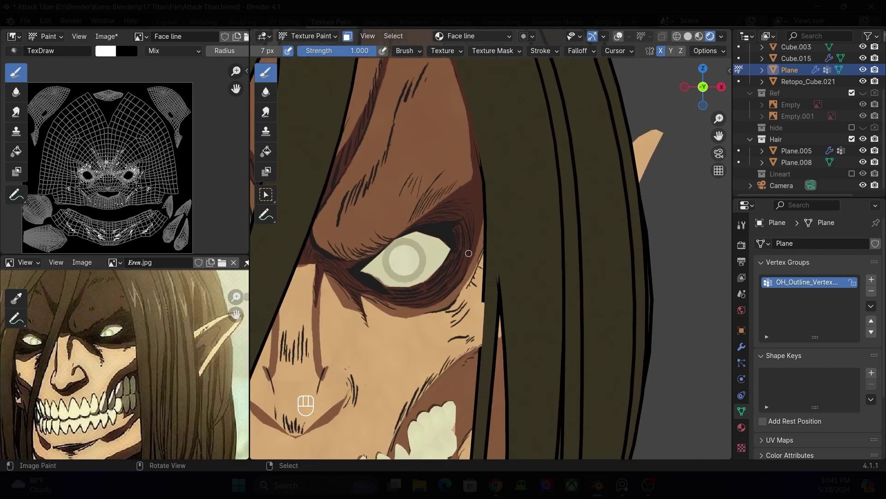
{"action": "middle_click_drag", "start_coordinate": [421, 302], "coordinate": [434, 218]}
{"action": "mouse_move", "coordinate": [487, 253]}
{"action": "middle_mouse_down"}
{"action": "mouse_move", "coordinate": [407, 259]}
{"action": "mouse_move", "coordinate": [327, 286]}
{"action": "mouse_move", "coordinate": [360, 261]}
{"action": "mouse_move", "coordinate": [334, 249]}
{"action": "middle_mouse_up"}
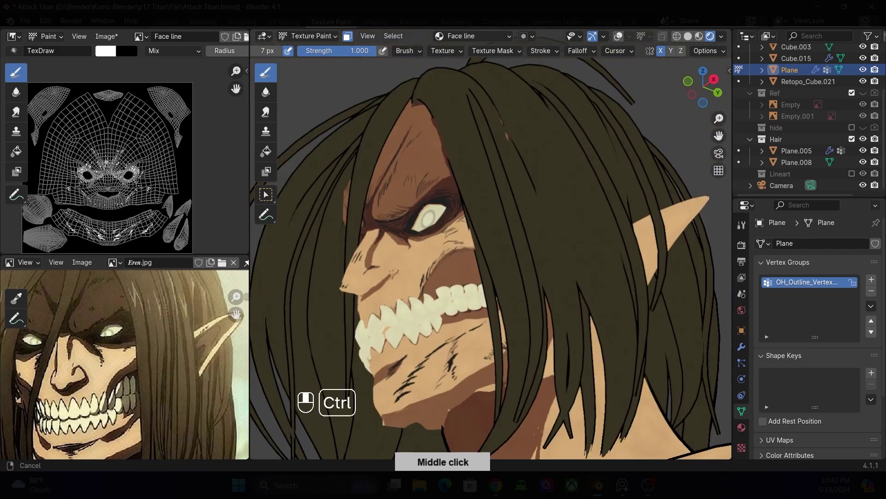
Step: Add Texture Coordinate and Mapping nodes to the hair's Gradient Texture with Ctrl+T, then check the hair shading
{"action": "key", "text": "KP_1"}
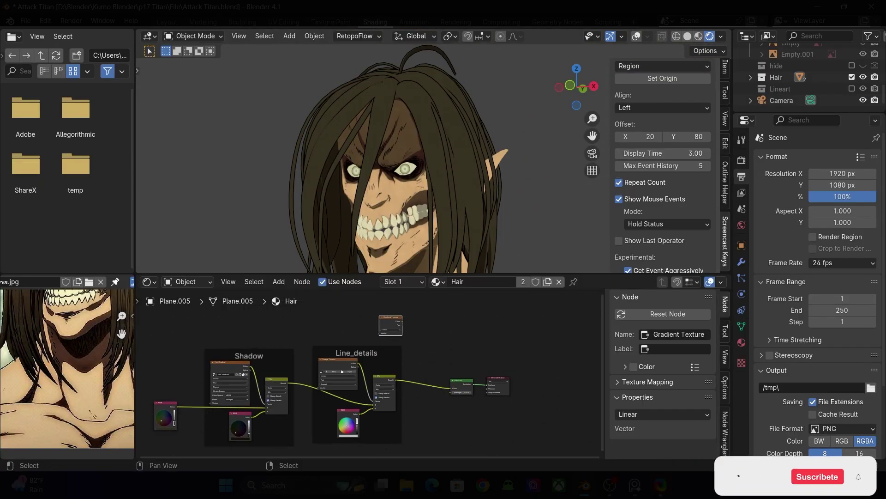
{"action": "key", "text": "ctrl+t"}
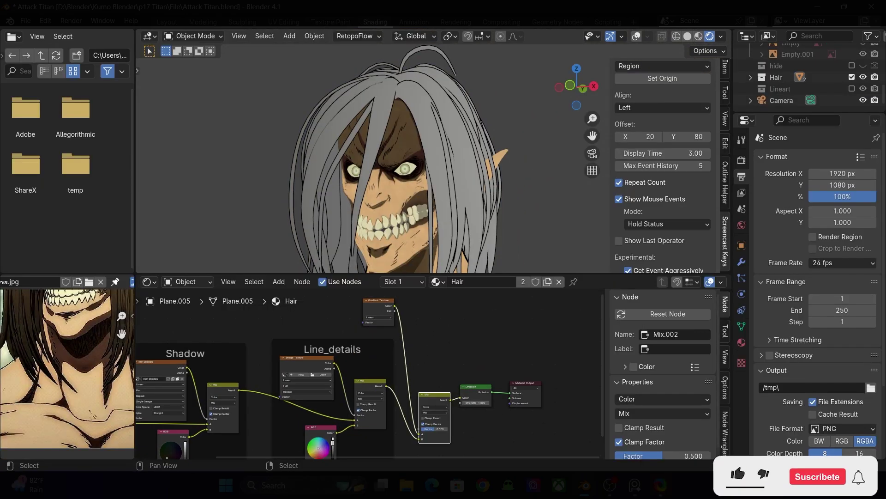
{"action": "key", "text": "KP_Decimal"}
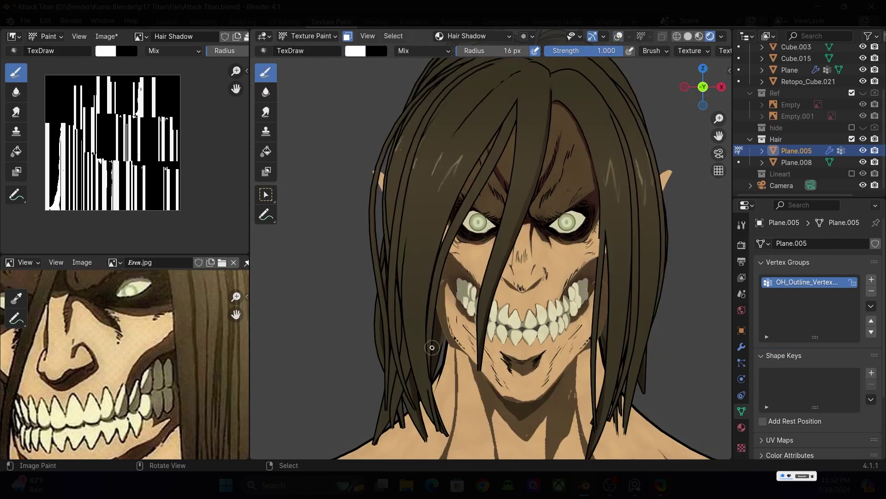
{"action": "mouse_move", "coordinate": [432, 347]}
{"action": "middle_mouse_down"}
{"action": "mouse_move", "coordinate": [487, 203]}
{"action": "mouse_move", "coordinate": [560, 140]}
{"action": "mouse_move", "coordinate": [507, 214]}
{"action": "mouse_move", "coordinate": [487, 320]}
{"action": "mouse_move", "coordinate": [517, 235]}
{"action": "mouse_move", "coordinate": [500, 220]}
{"action": "mouse_move", "coordinate": [618, 252]}
{"action": "mouse_move", "coordinate": [477, 396]}
{"action": "middle_mouse_up"}
{"action": "key", "text": "shift+alt+z"}
{"action": "key", "text": "shift+alt+z"}
Step: Swap the paint colours and paint shadow streaks on the back of the hair
{"action": "key", "text": "x"}
{"action": "key", "text": "x"}
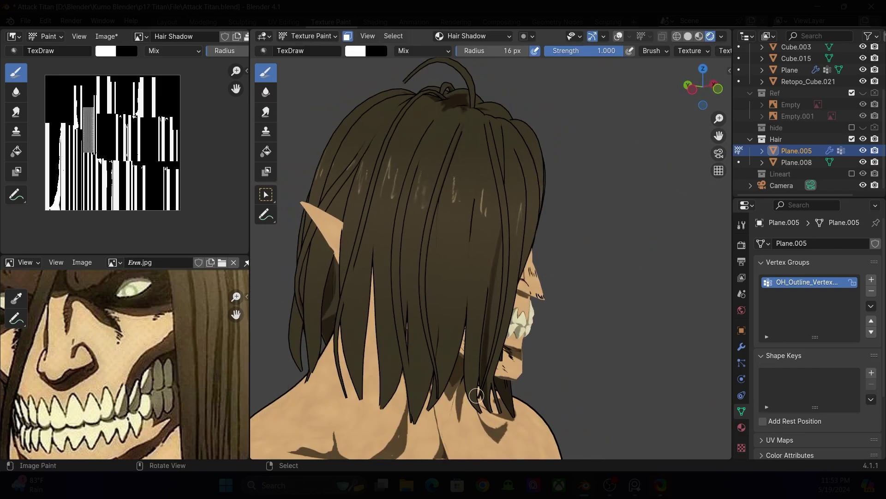
{"action": "mouse_move", "coordinate": [468, 298]}
{"action": "middle_mouse_down"}
{"action": "mouse_move", "coordinate": [471, 250]}
{"action": "mouse_move", "coordinate": [556, 241]}
{"action": "middle_mouse_up"}
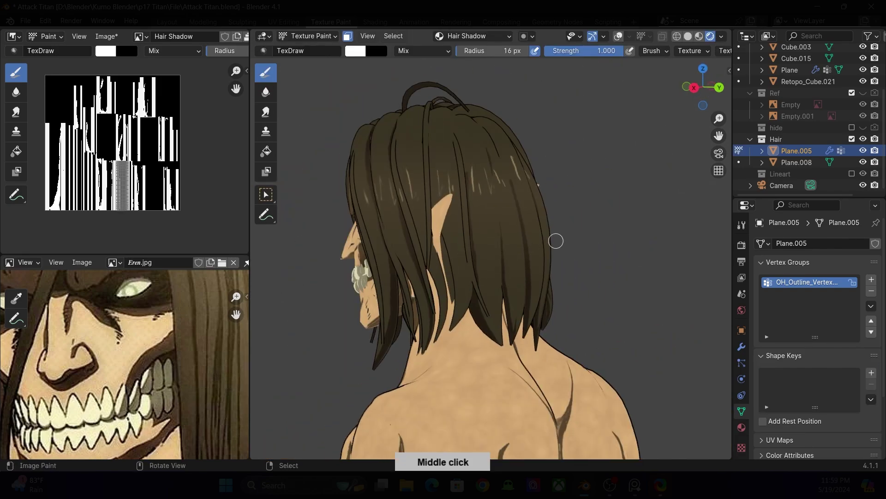
{"action": "key", "text": "Tab"}
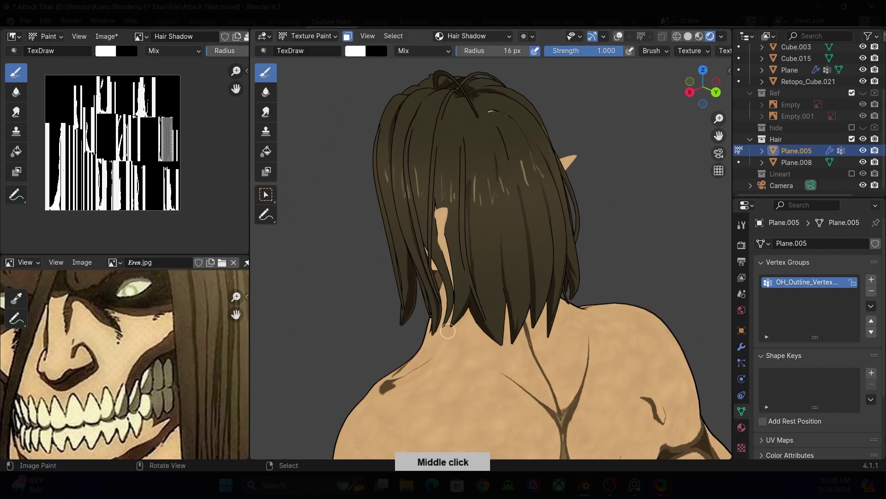
{"action": "middle_click_drag", "start_coordinate": [447, 331], "coordinate": [446, 224]}
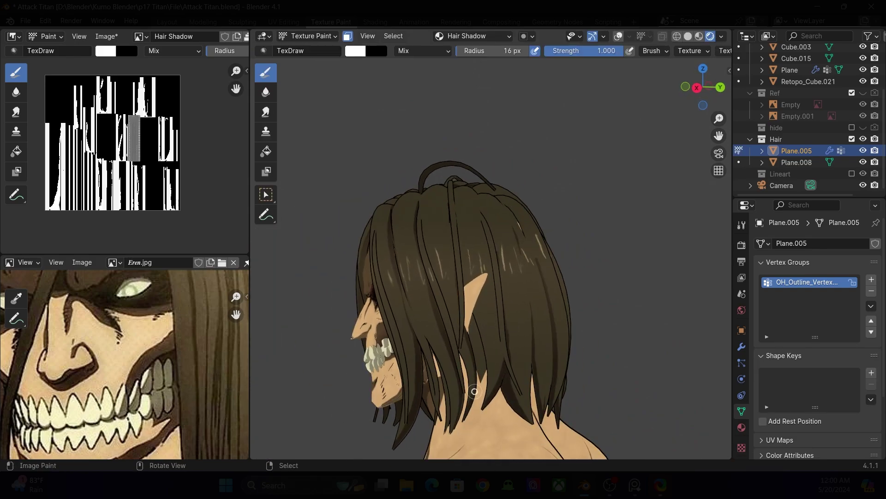
{"action": "left_click_drag", "start_coordinate": [443, 304], "coordinate": [453, 315]}
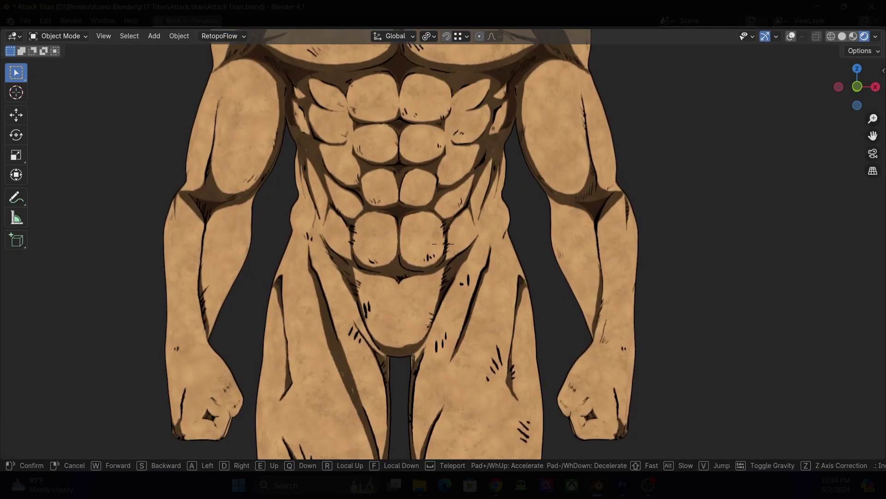
{"action": "key", "text": "e"}
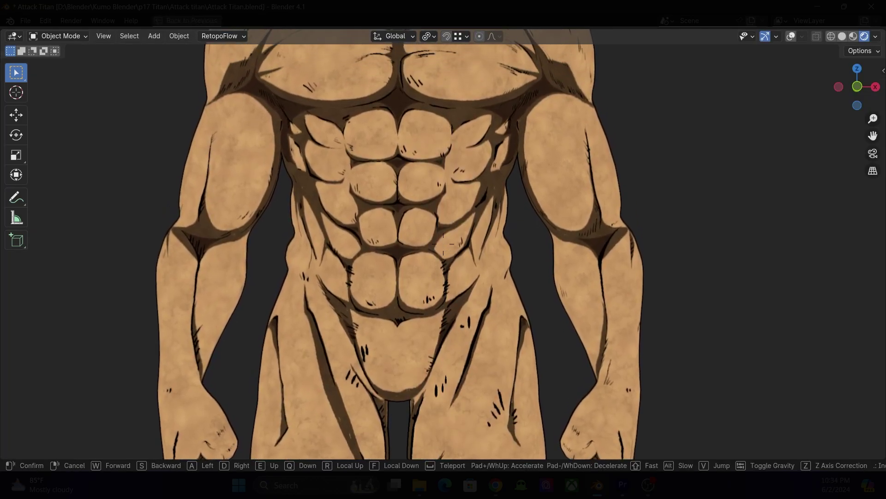
{"action": "key", "text": "e"}
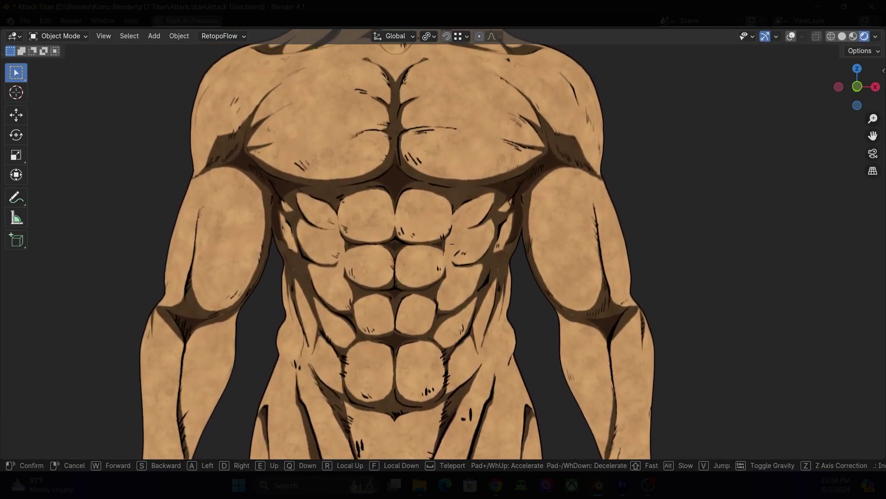
{"action": "key", "text": "e"}
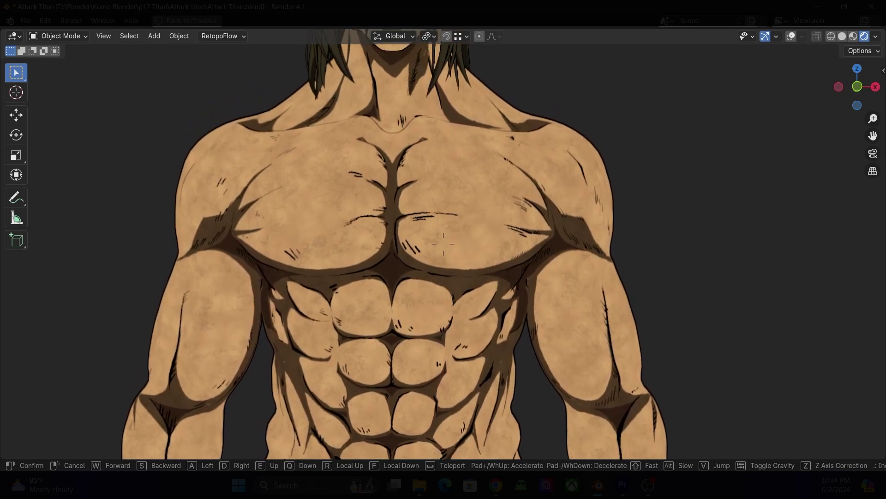
{"action": "key", "text": "e"}
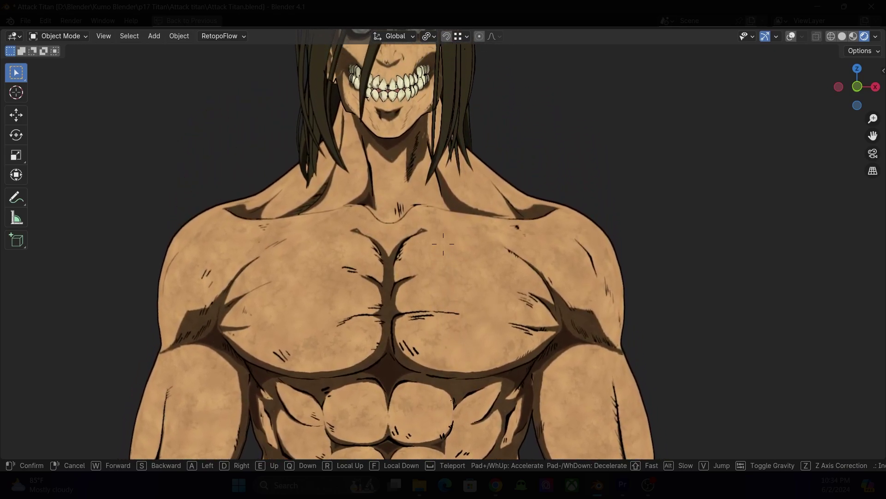